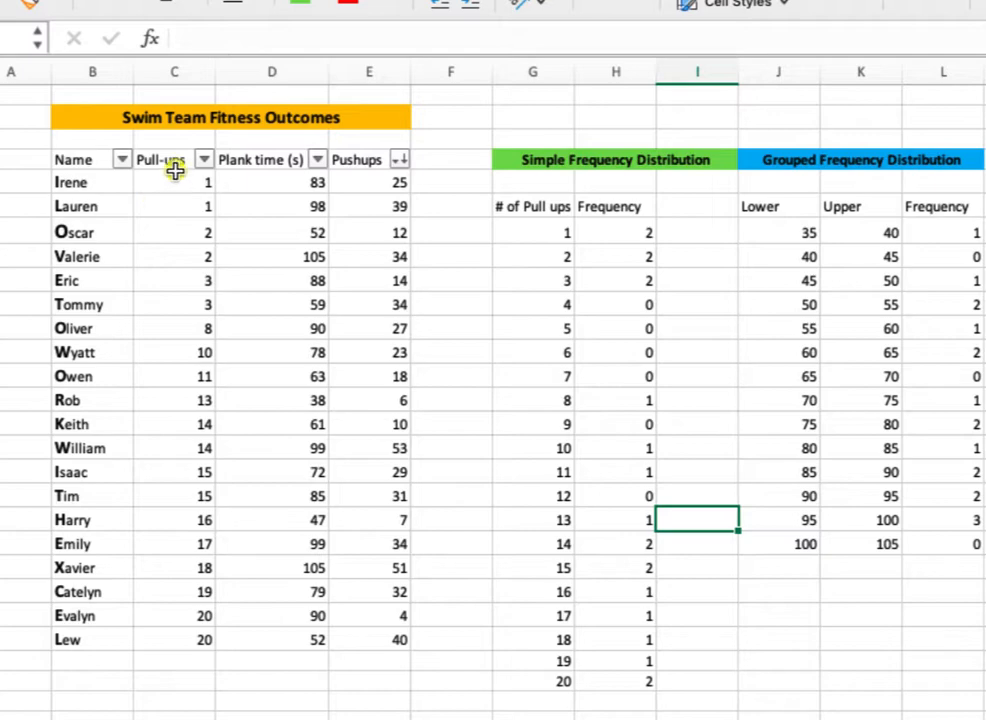
# Insert a blank column between the Pull-ups and Plank time (s) columns.
pyautogui.moveTo(158, 163); pyautogui.dragTo(251, 638)
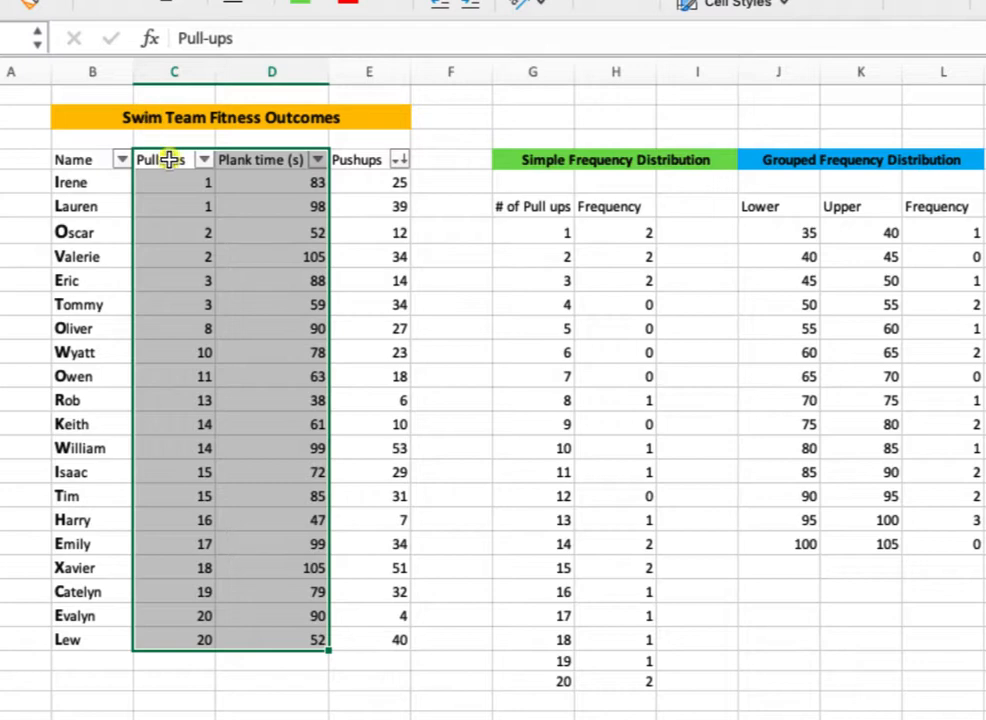
pyautogui.moveTo(167, 157); pyautogui.dragTo(172, 640)
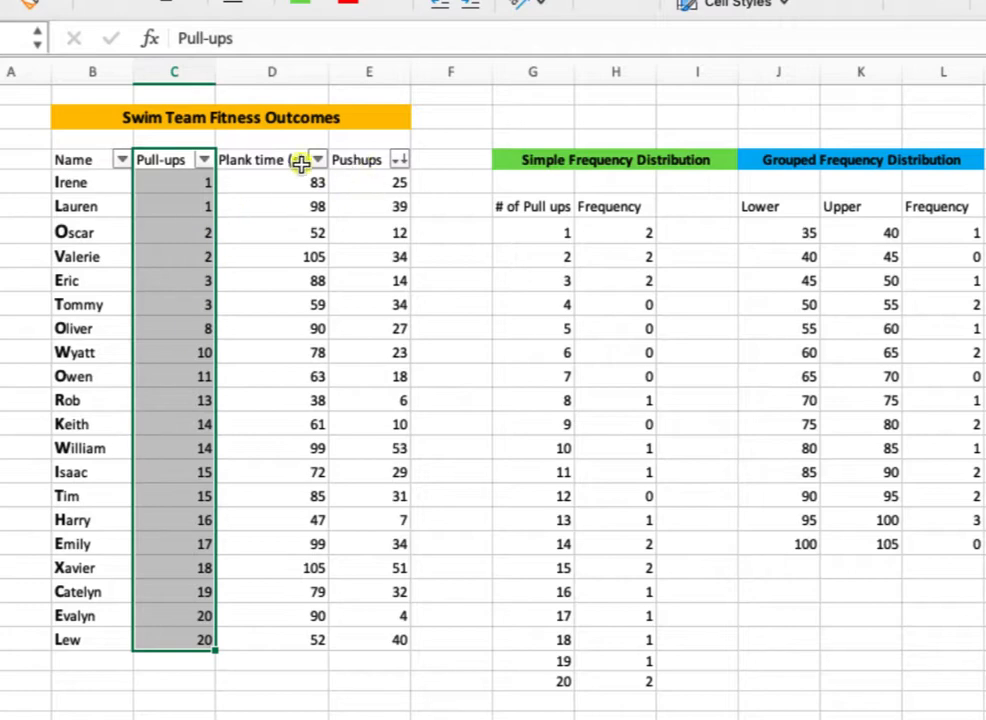
pyautogui.click(285, 71)
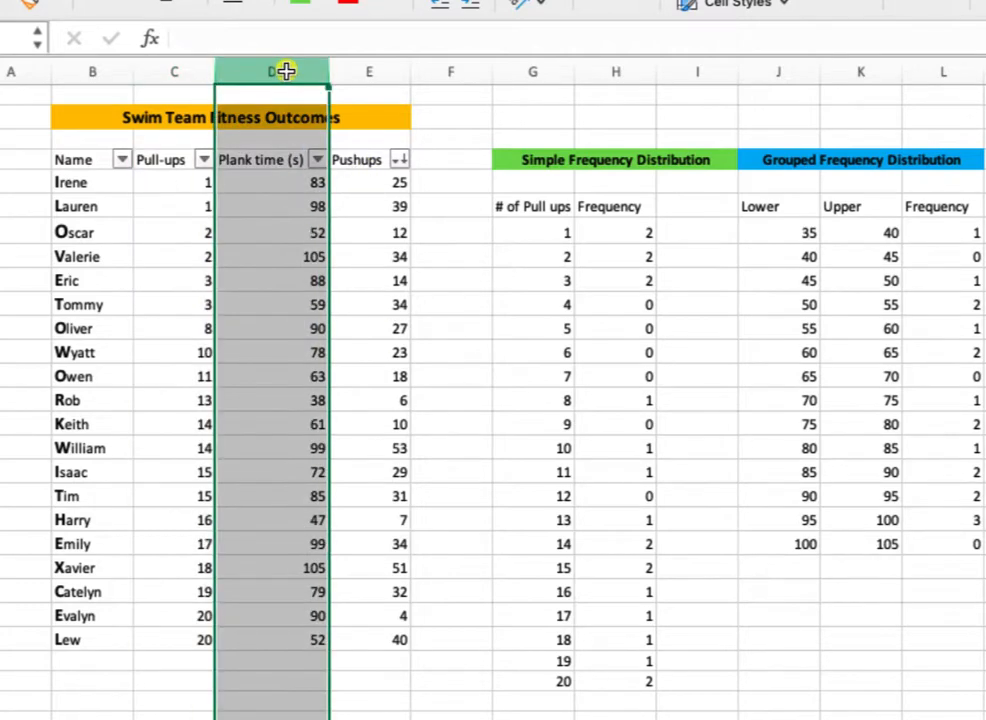
pyautogui.rightClick(285, 75)
pyautogui.click(333, 211)
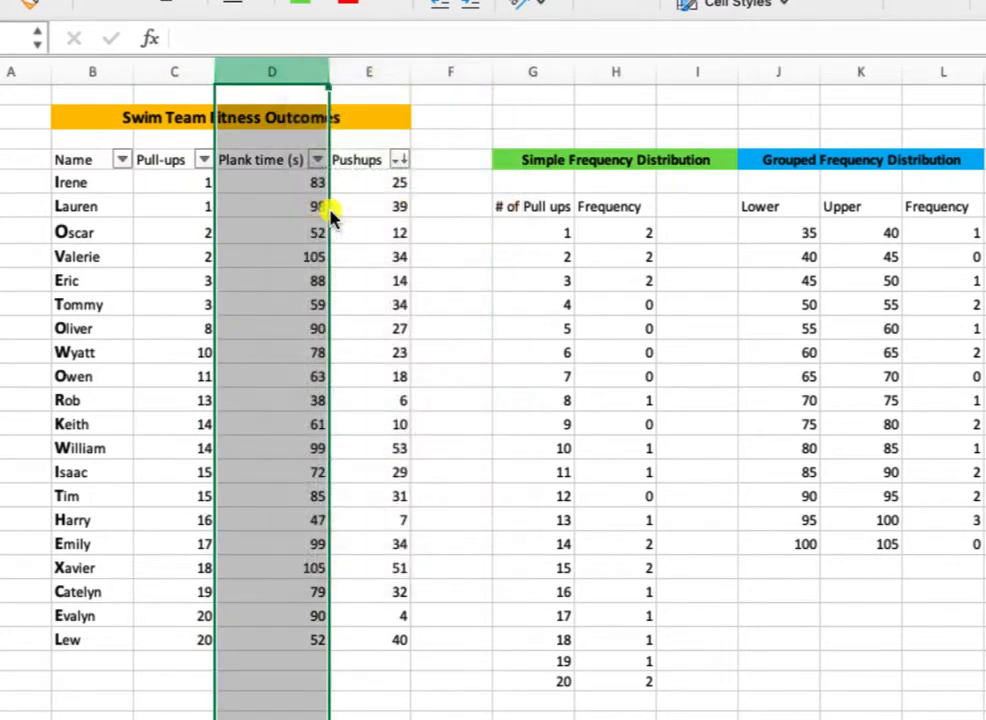
# Copy the Pushups column with its header into the blank column beside Pull-ups, and select both adjacent columns.
pyautogui.moveTo(440, 160); pyautogui.dragTo(421, 638)
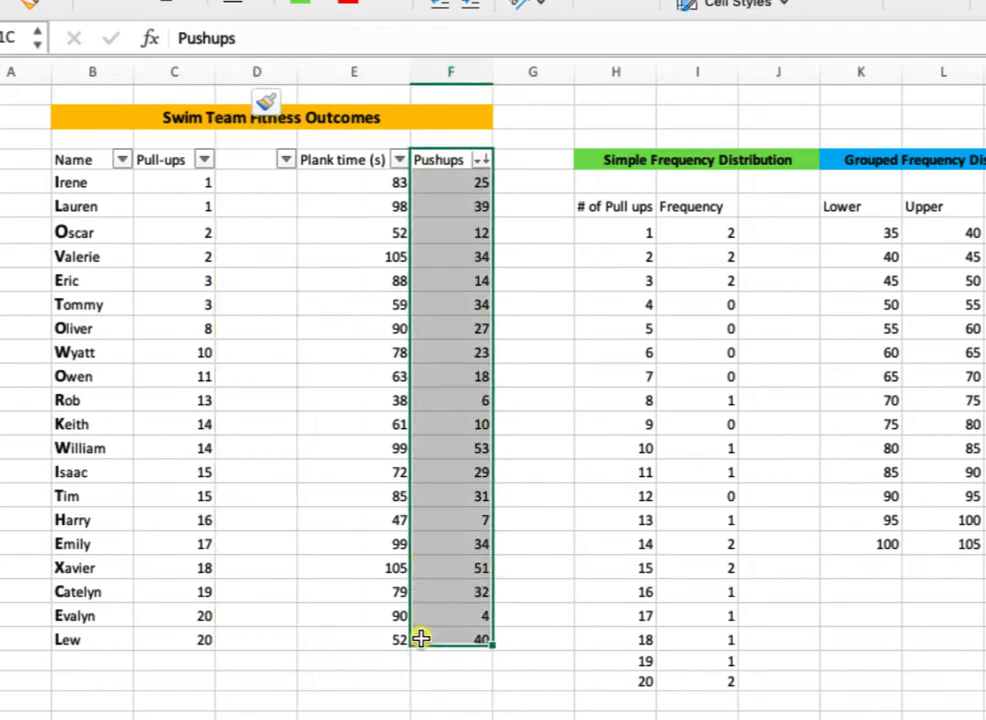
pyautogui.press('super+c')
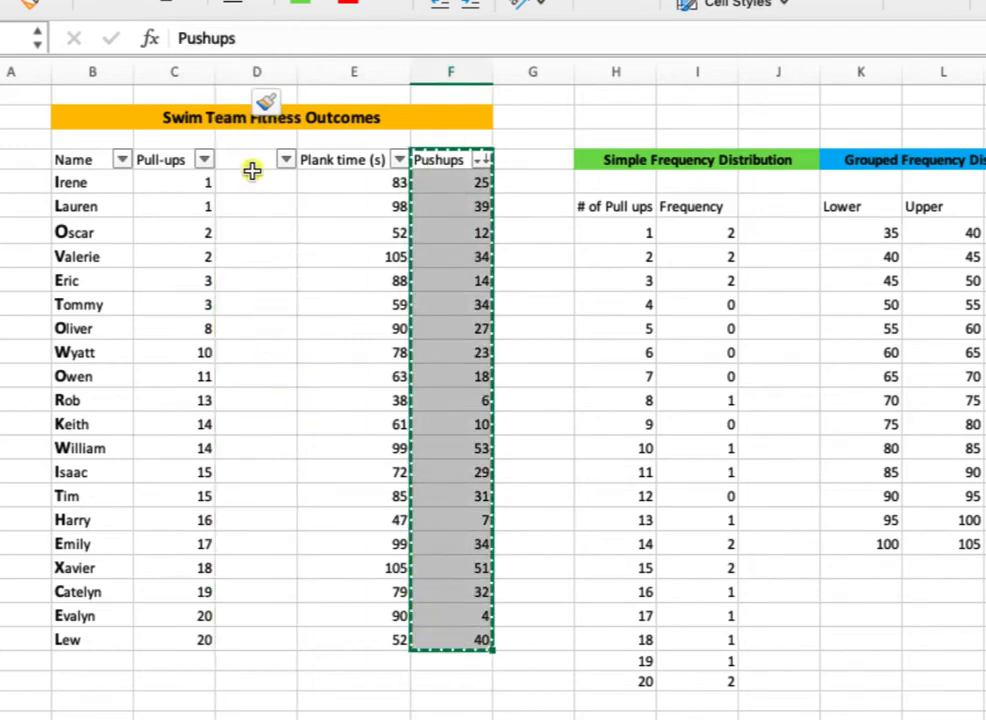
pyautogui.click(248, 158)
pyautogui.press('super+v')
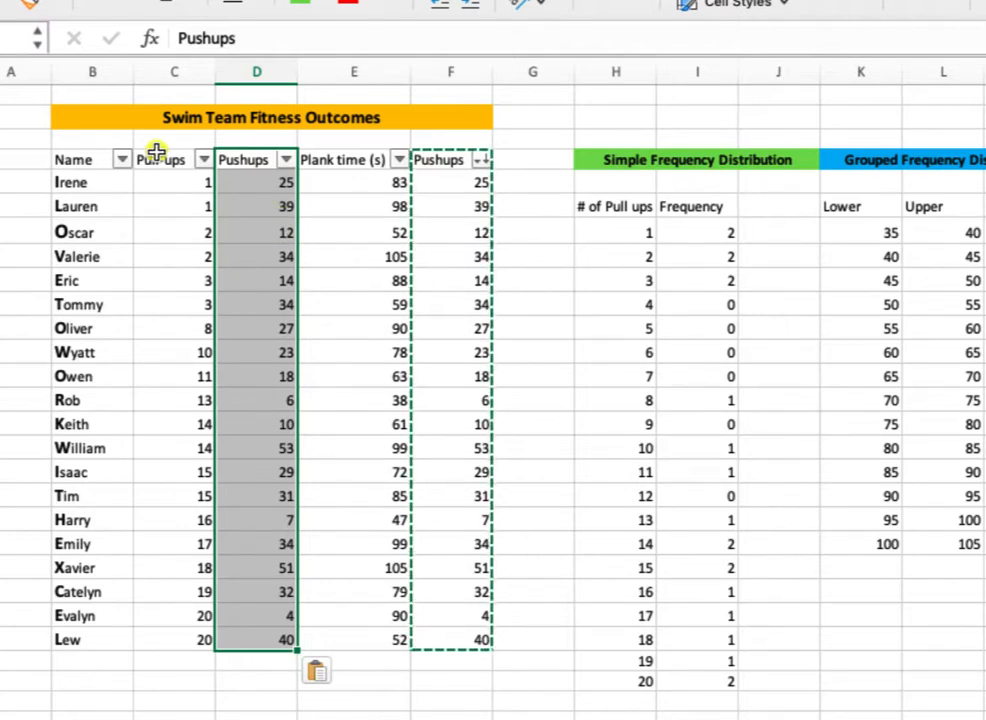
pyautogui.moveTo(154, 158); pyautogui.dragTo(276, 651)
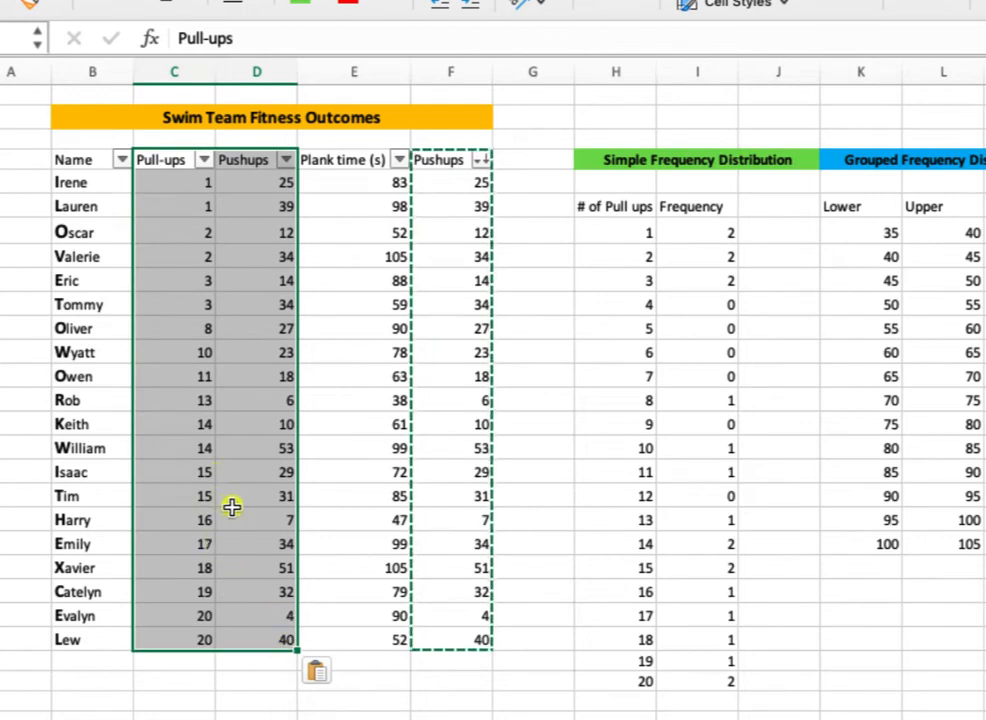
# Undo the pasted Pushups data and the column insertion.
pyautogui.press('super+z')
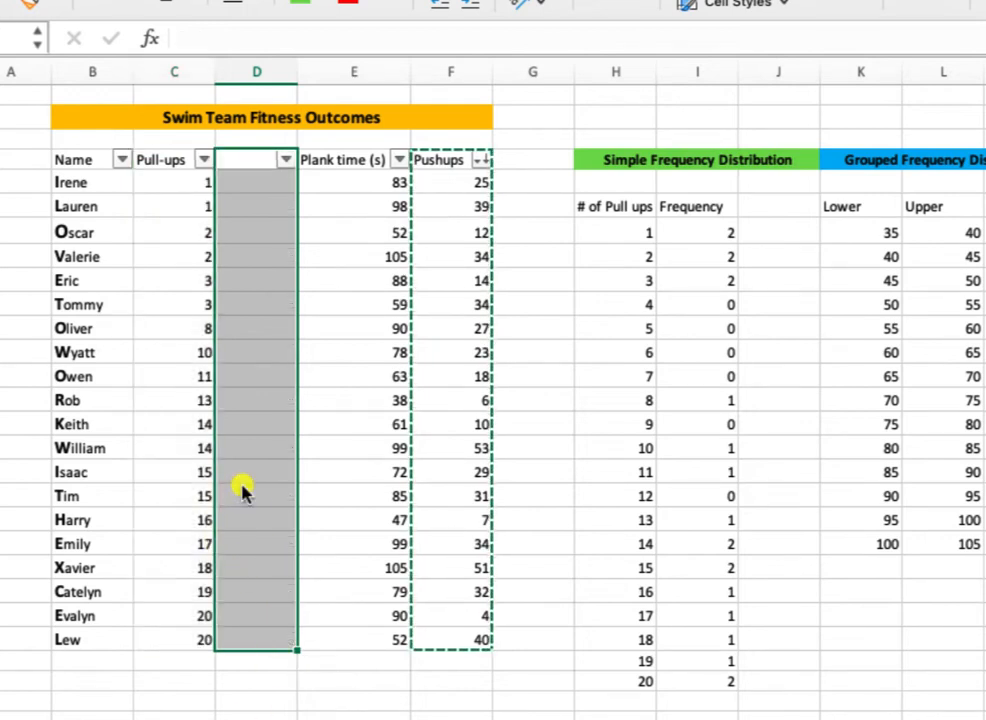
pyautogui.press('super+z')
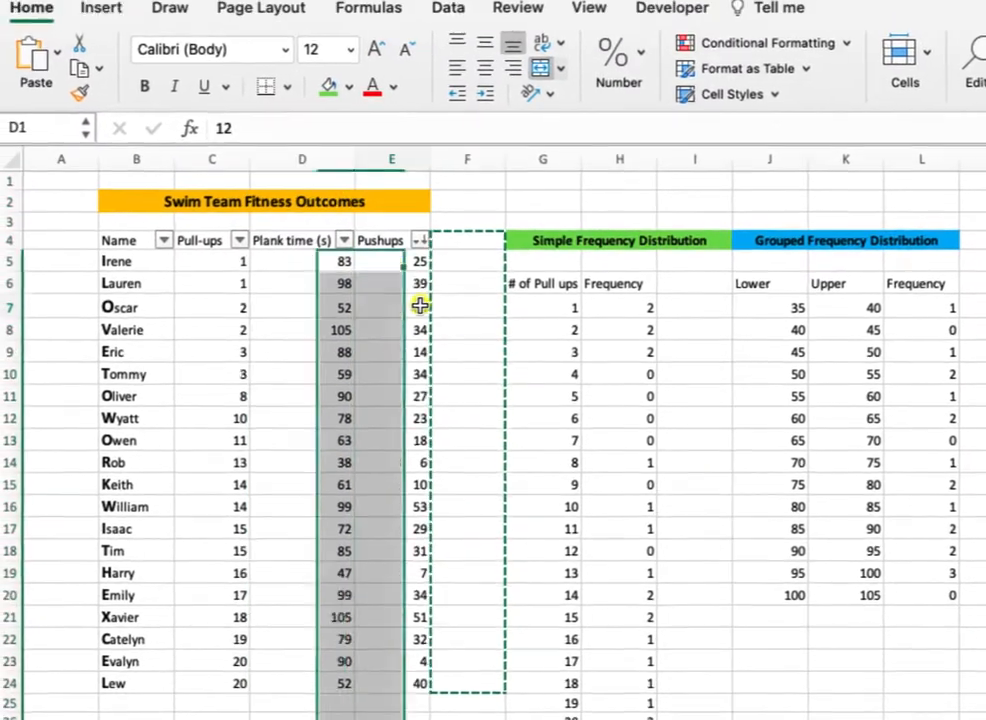
pyautogui.click(419, 307)
# Insert a markers-only scatter chart from the non-adjacent ranges C4:C24 (Pull-ups) and E4:E24 (Pushups), and place it over the frequency tables.
pyautogui.moveTo(211, 240); pyautogui.dragTo(212, 683)
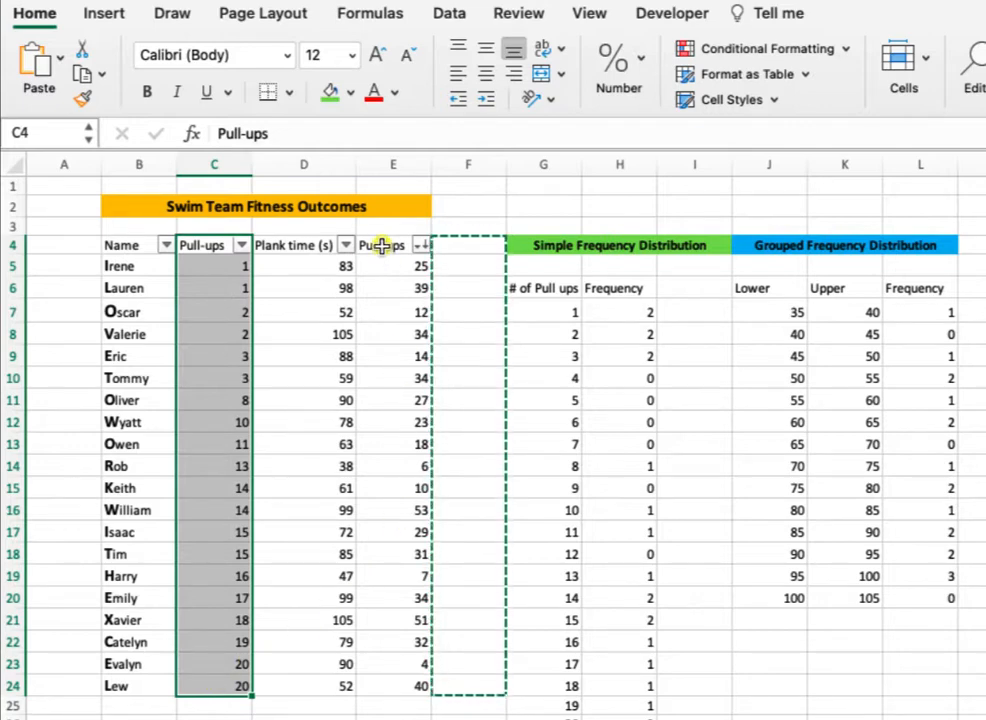
pyautogui.moveTo(381, 246); pyautogui.dragTo(388, 686)
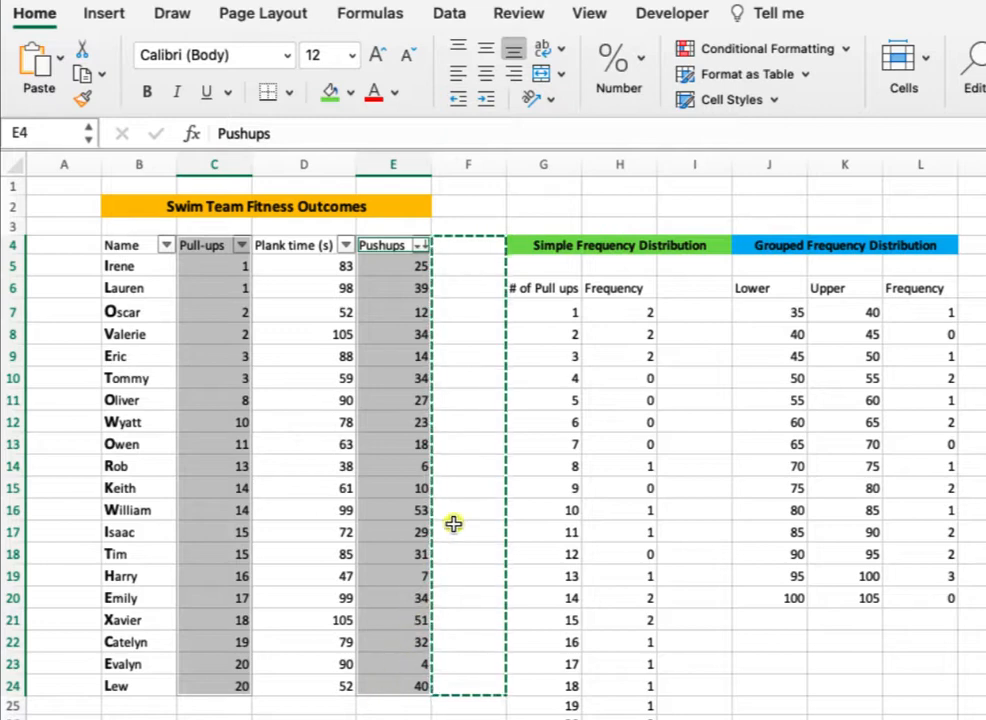
pyautogui.click(101, 15)
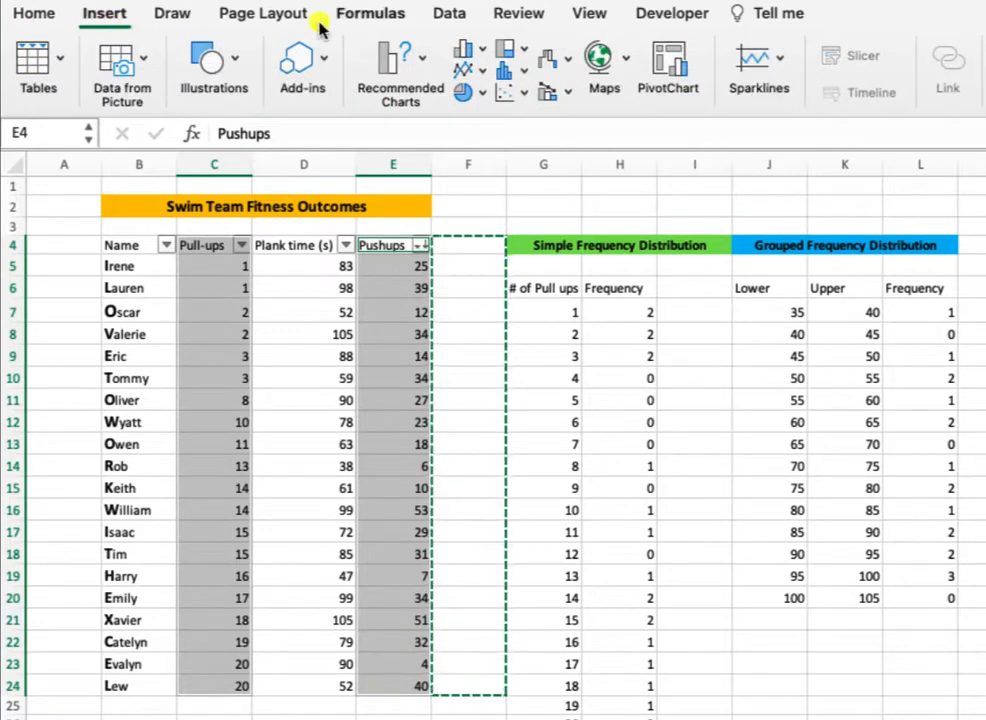
pyautogui.click(522, 93)
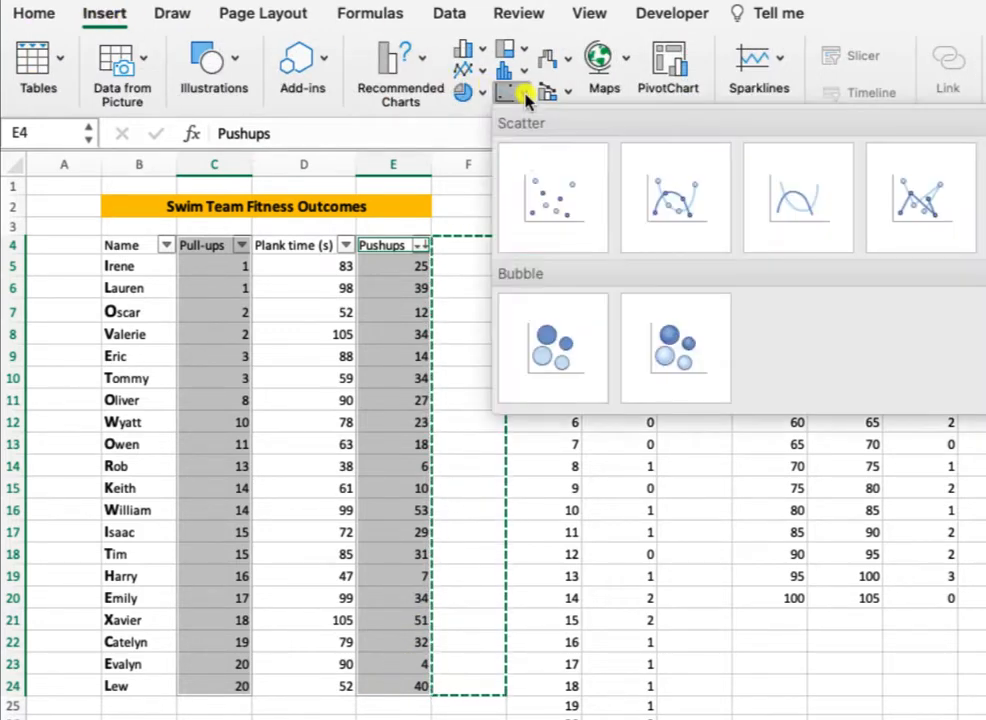
pyautogui.click(537, 218)
pyautogui.moveTo(509, 374); pyautogui.dragTo(550, 240)
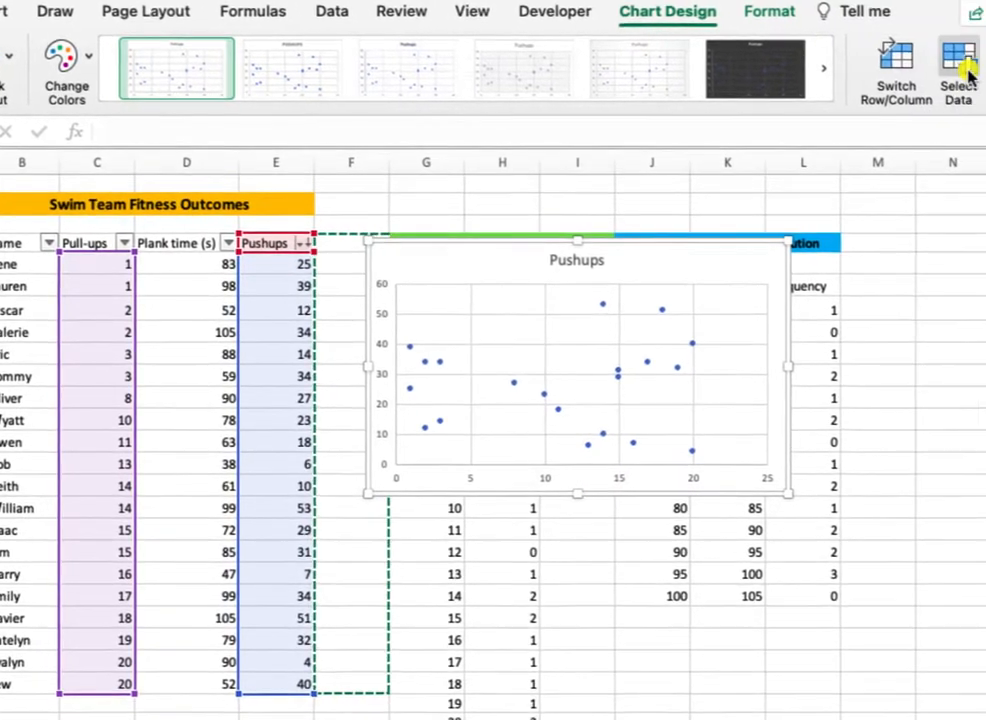
# Set the X values of the chart's Pushups series to the plank times in D5:D24.
pyautogui.click(932, 72)
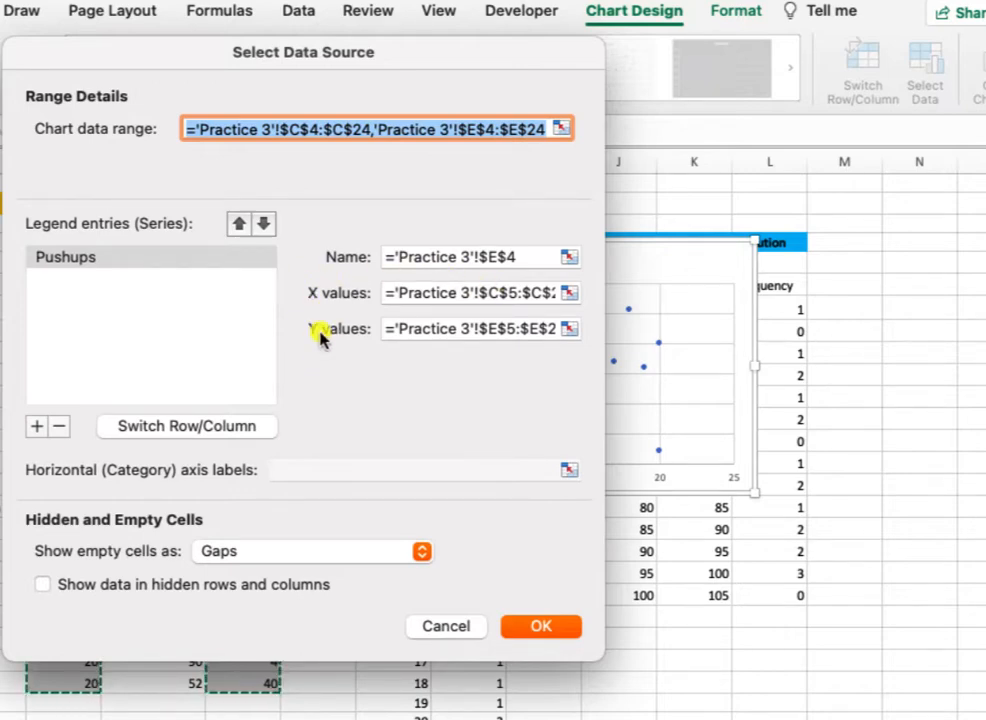
pyautogui.click(568, 293)
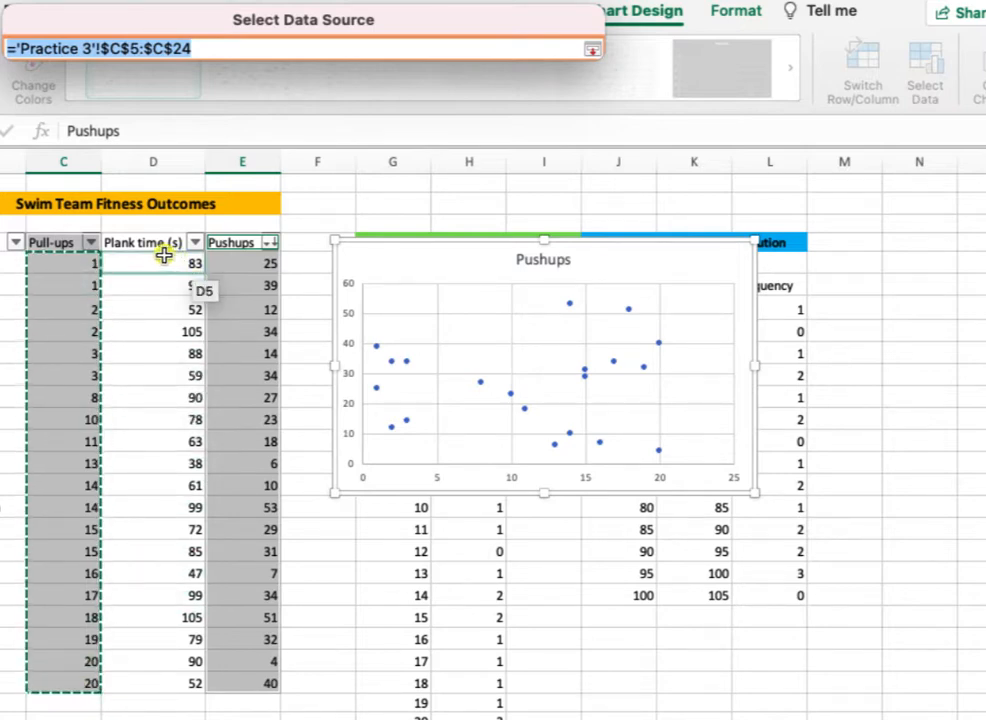
pyautogui.moveTo(163, 255); pyautogui.dragTo(156, 686)
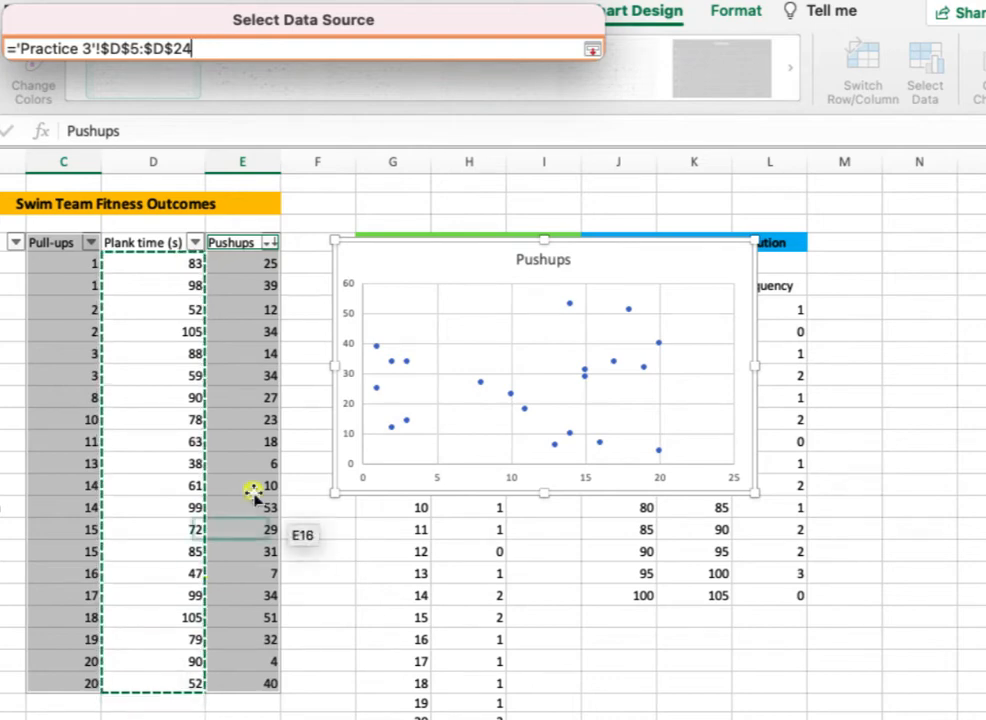
pyautogui.click(591, 48)
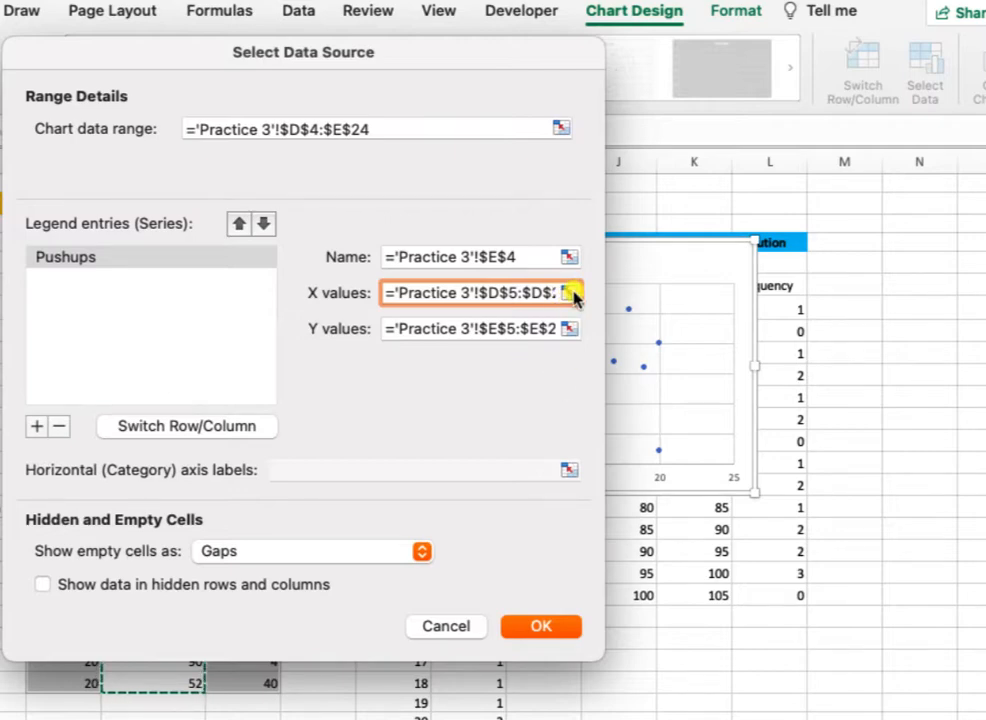
# Set the Pushups series' X values back to the pull-up counts in C5:C24 and apply the data source.
pyautogui.click(569, 293)
pyautogui.click(70, 258)
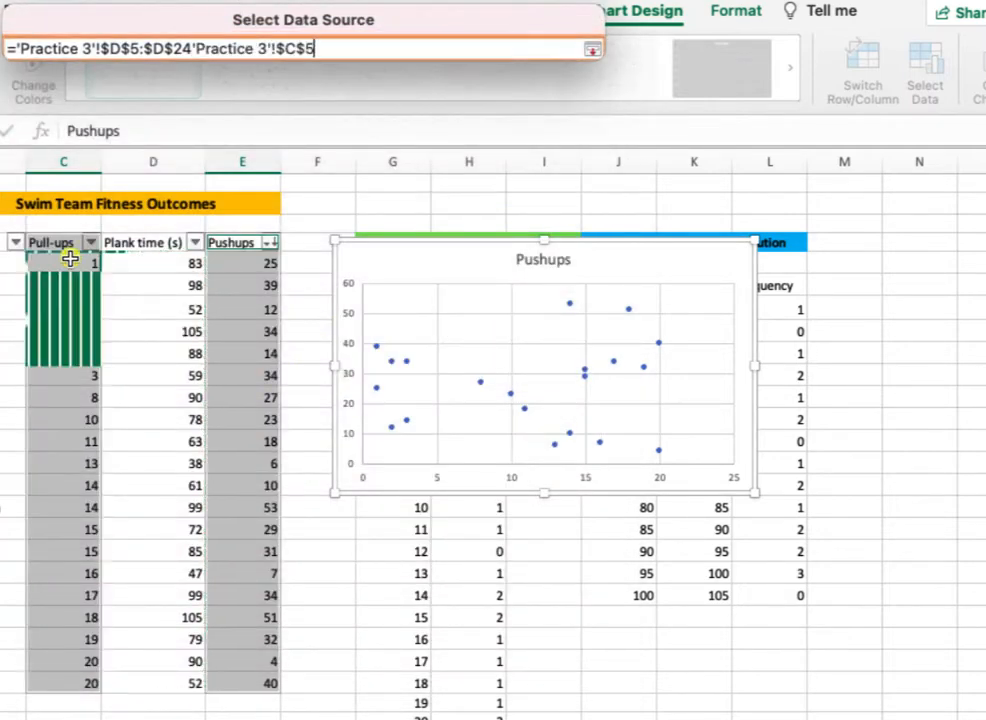
pyautogui.moveTo(70, 258); pyautogui.dragTo(62, 676)
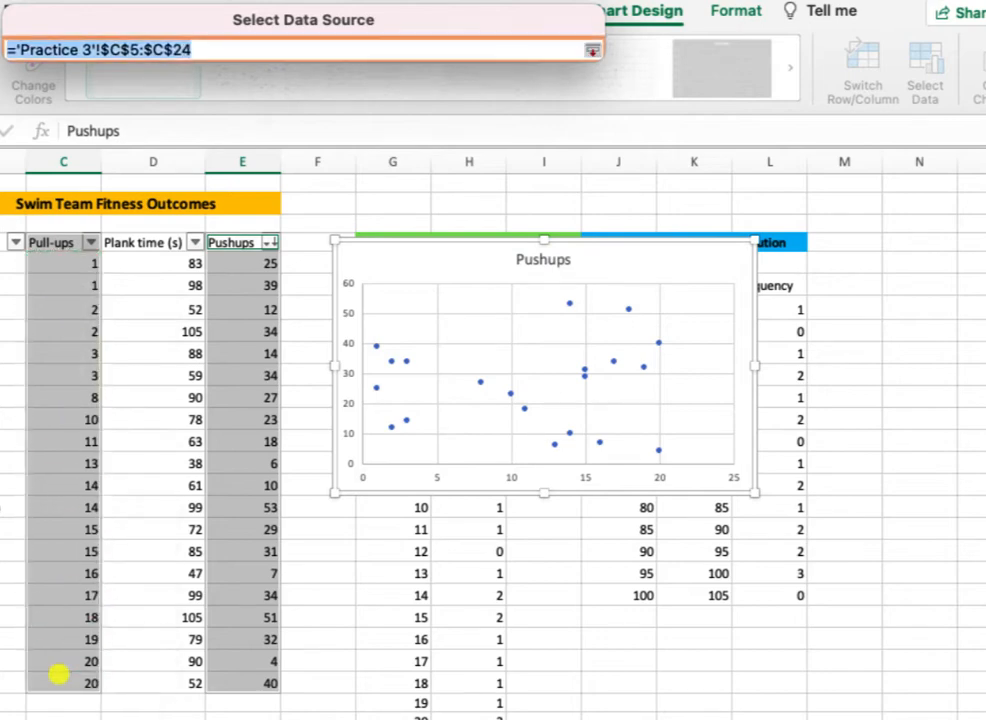
pyautogui.press('Return')
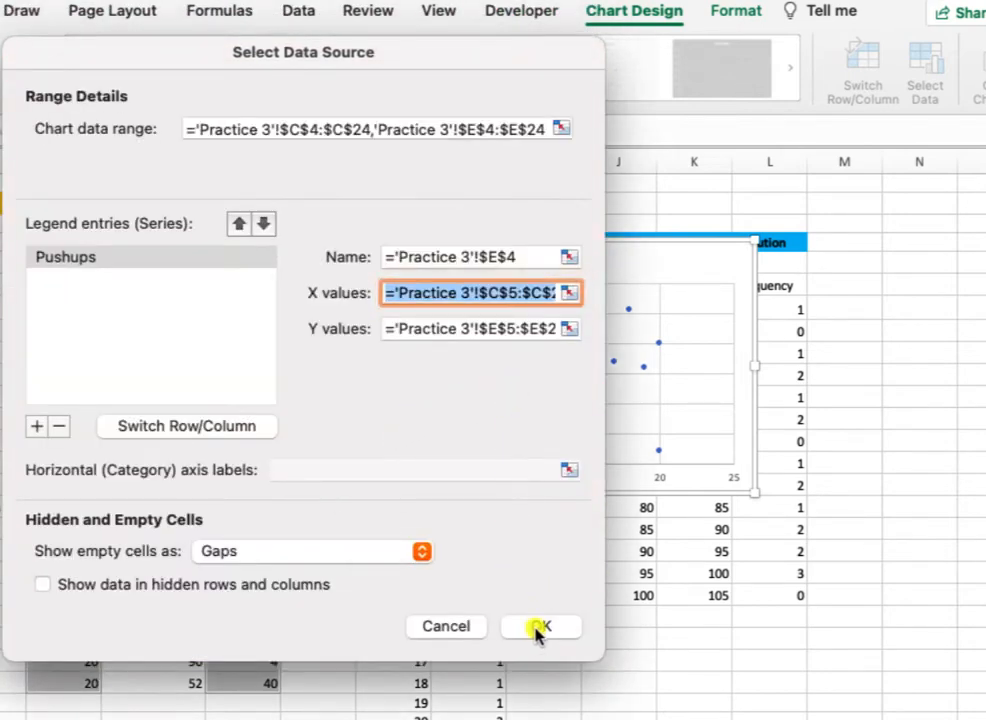
pyautogui.click(540, 627)
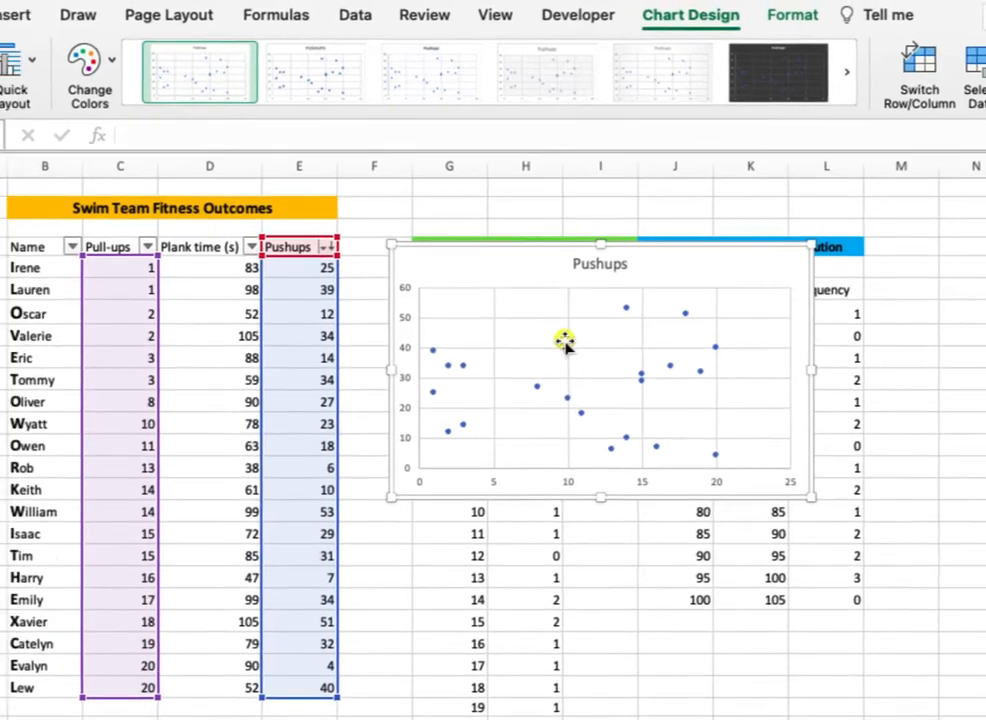
# Add a horizontal and a vertical axis title to the scatter chart.
pyautogui.click(57, 82)
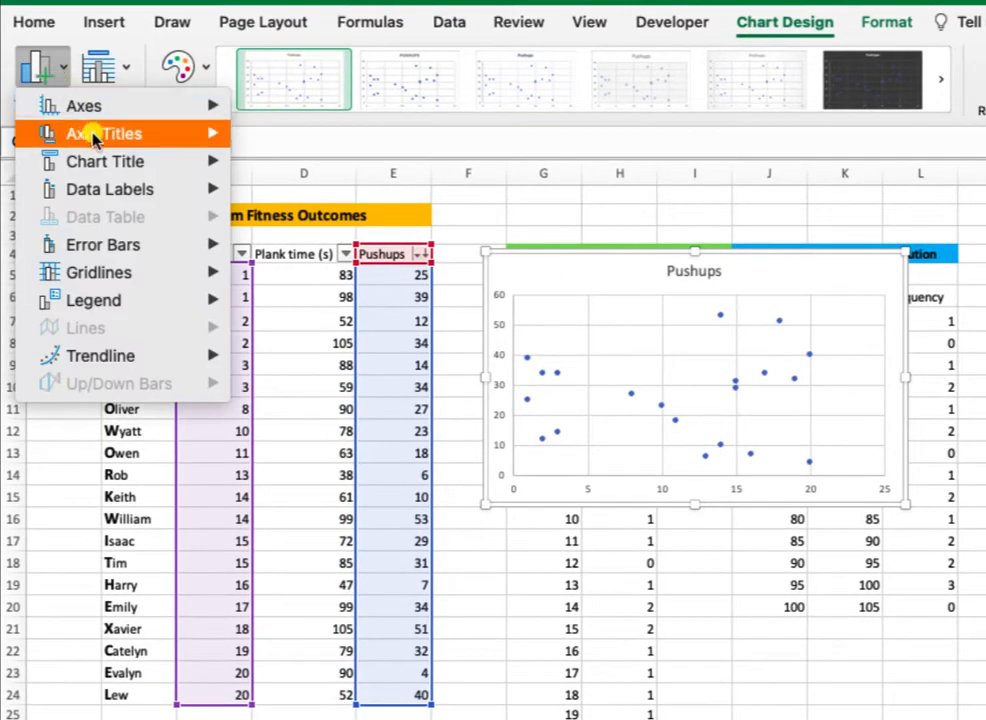
pyautogui.click(264, 143)
pyautogui.click(40, 68)
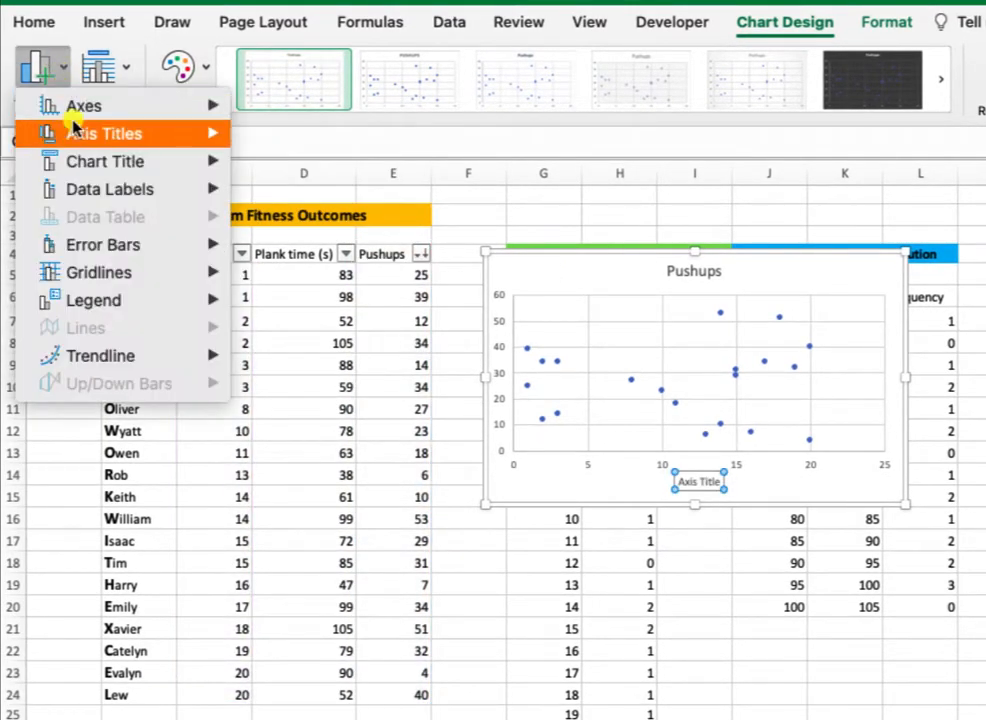
pyautogui.moveTo(98, 135)
pyautogui.click(205, 189)
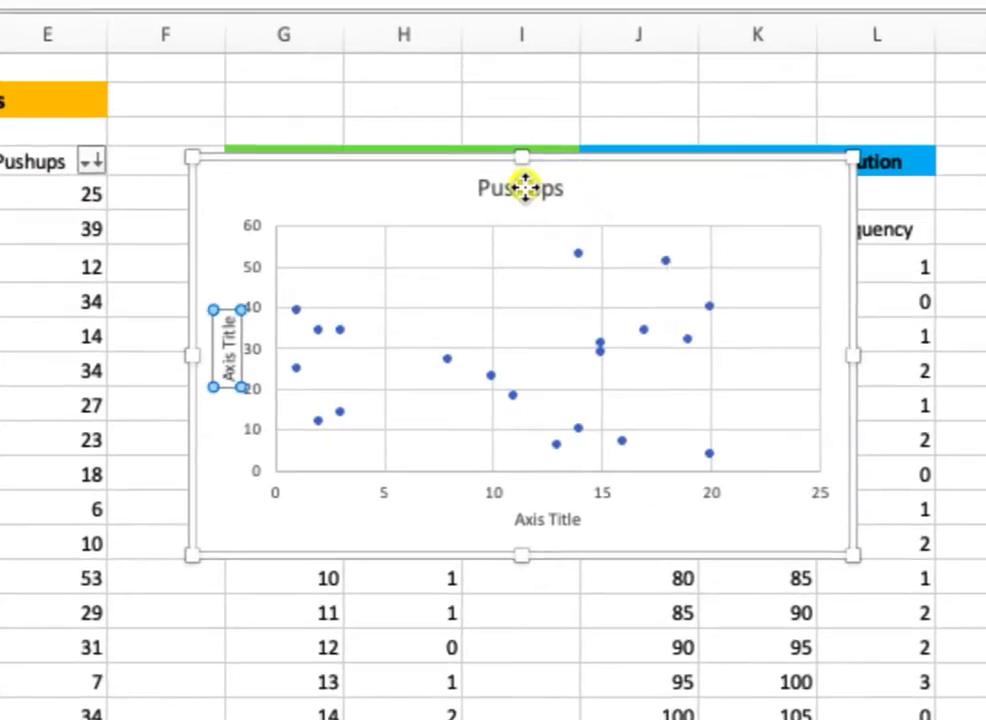
# Change the chart title to "Pullups vs. Pushups".
pyautogui.click(722, 271)
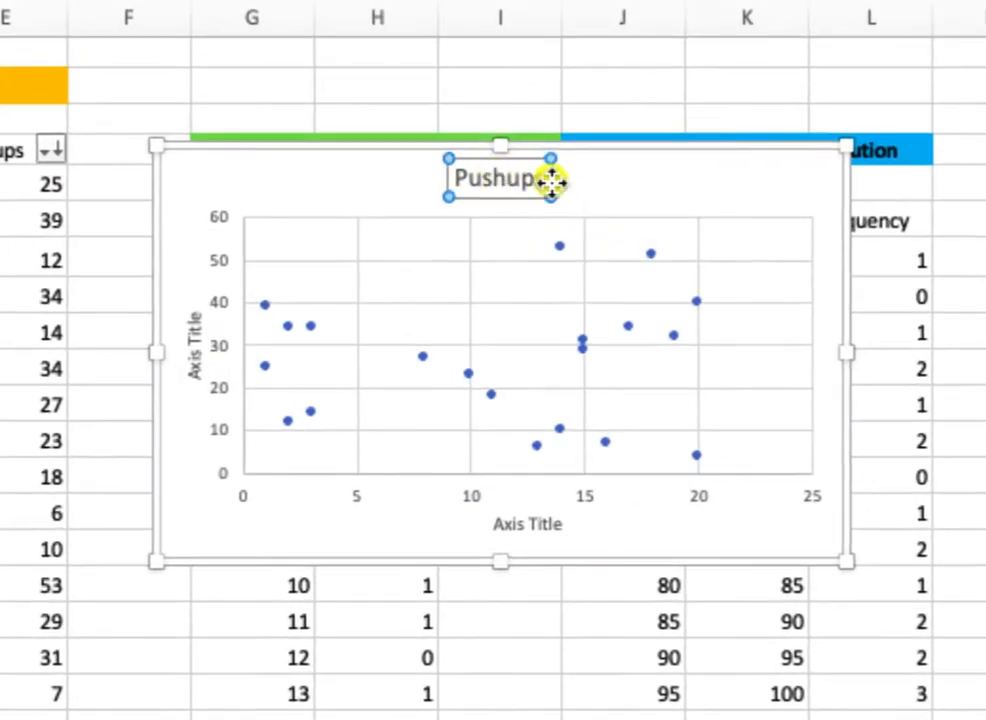
pyautogui.click(466, 180)
pyautogui.write('P')
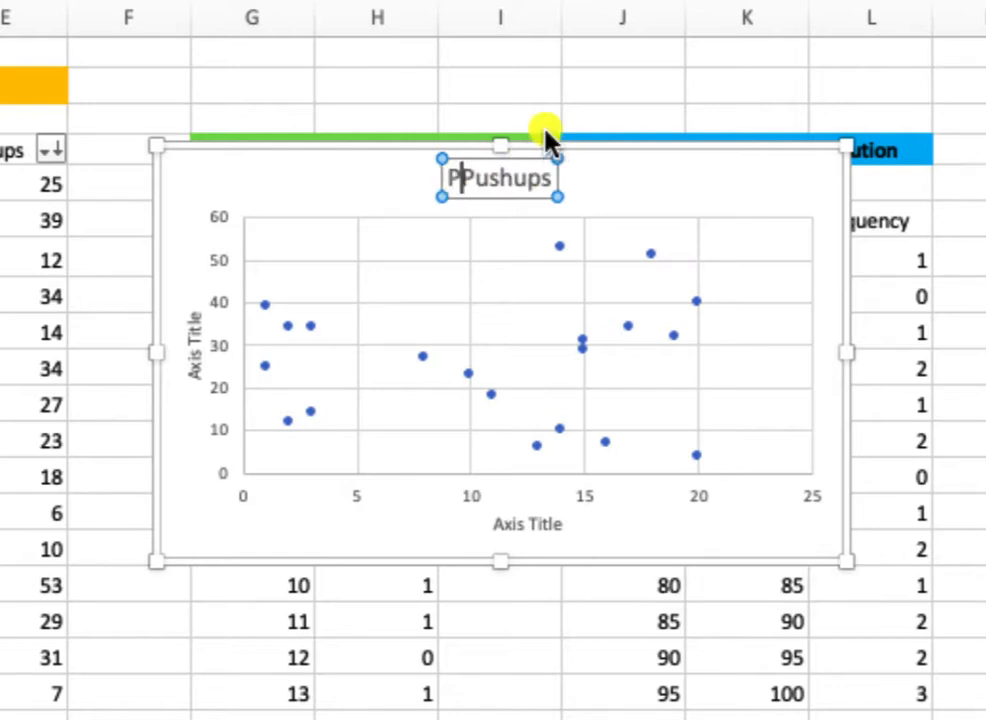
pyautogui.write('ullups ')
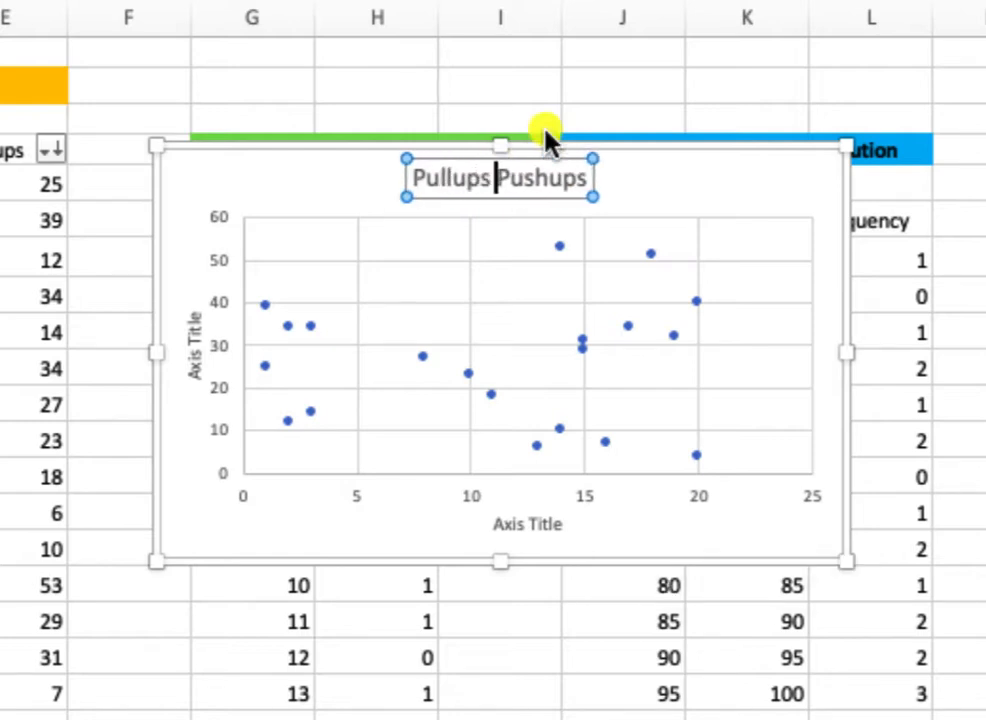
pyautogui.write('vs.')
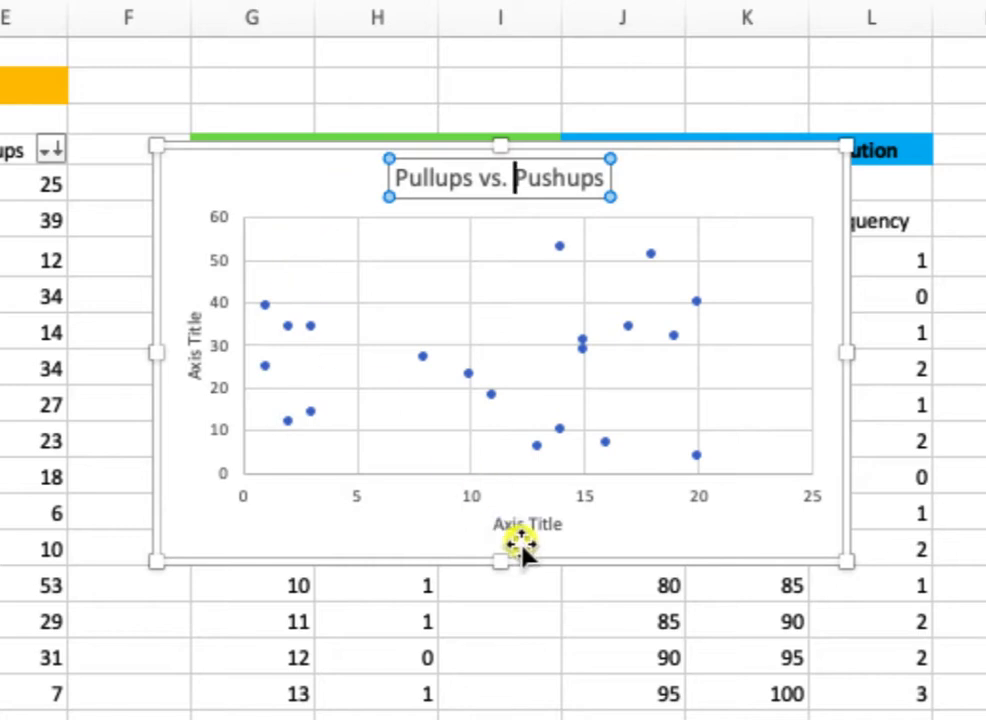
# Set the horizontal axis title to "# of Pull Ups".
pyautogui.click(503, 528)
pyautogui.doubleClick(506, 528)
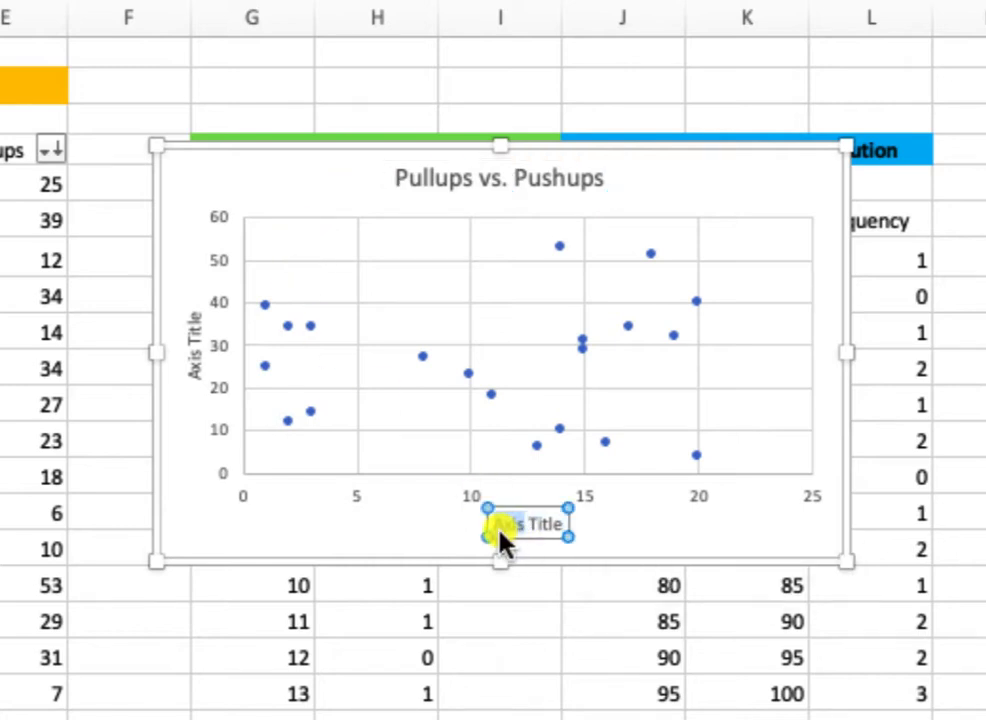
pyautogui.click(506, 526)
pyautogui.moveTo(545, 526); pyautogui.dragTo(492, 522)
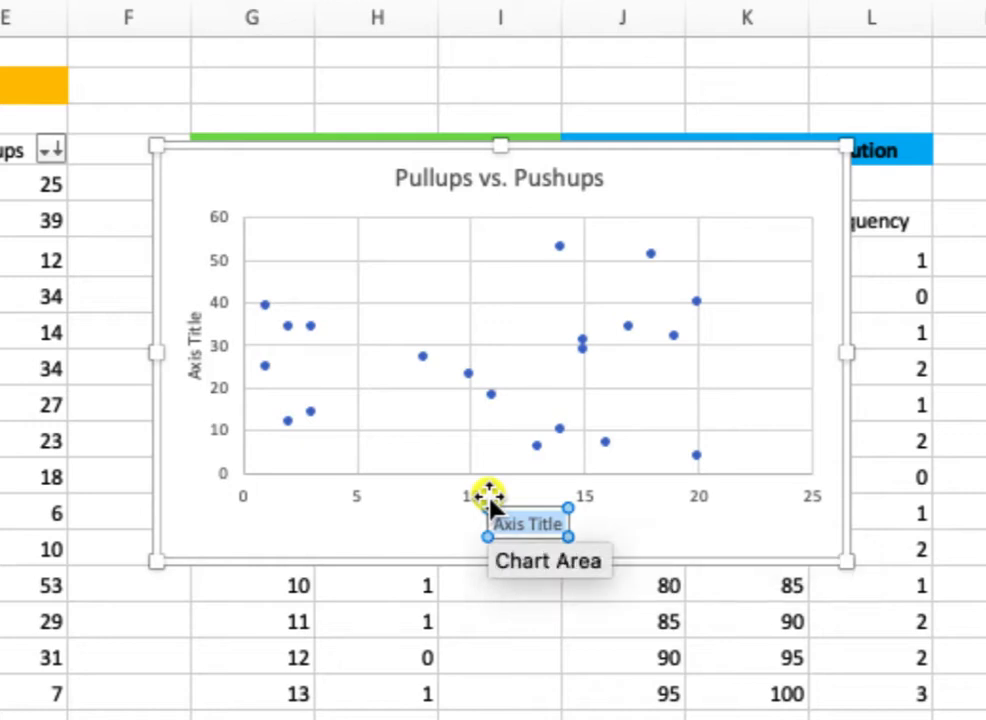
pyautogui.write('# of P')
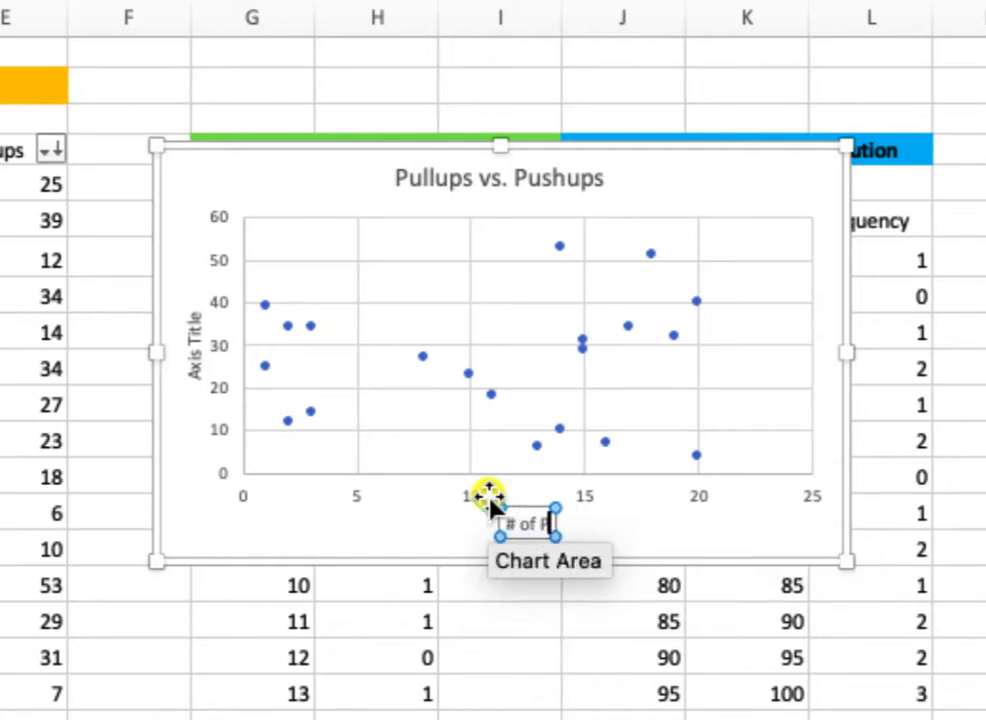
pyautogui.write('ull')
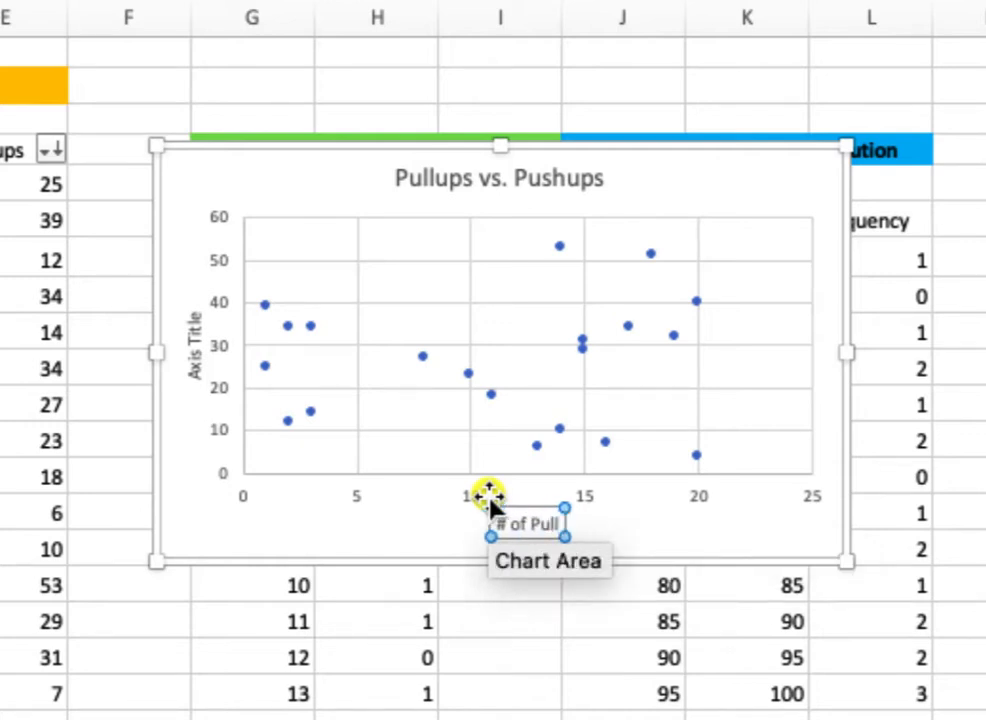
pyautogui.write(' Ups')
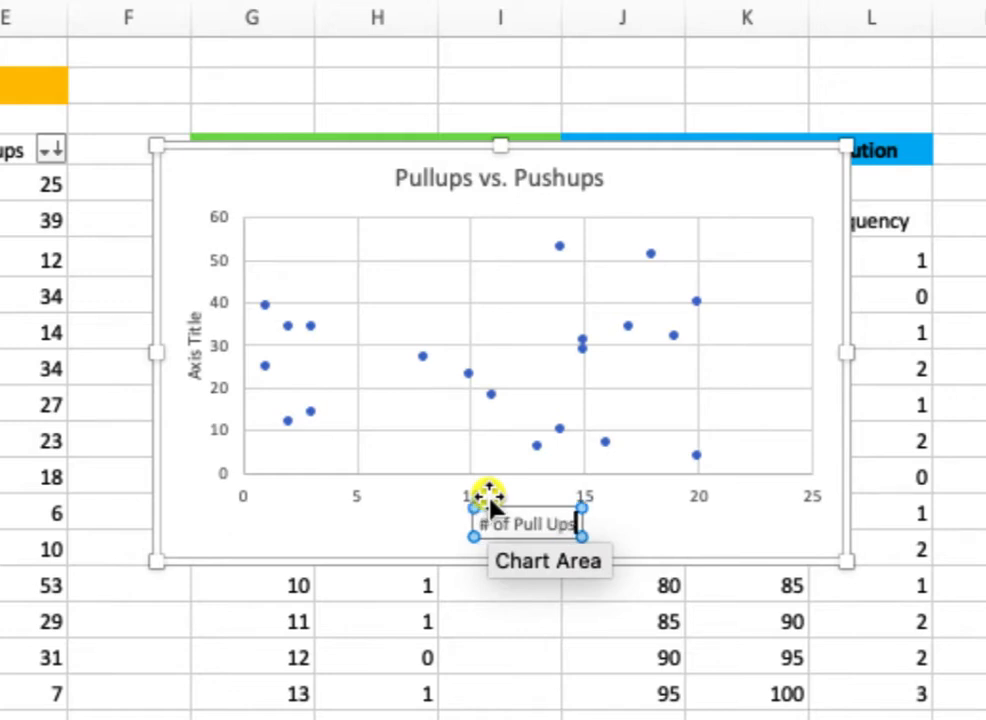
# Set the vertical axis title to "# of Push Ups".
pyautogui.click(192, 347)
pyautogui.moveTo(196, 372); pyautogui.dragTo(193, 300)
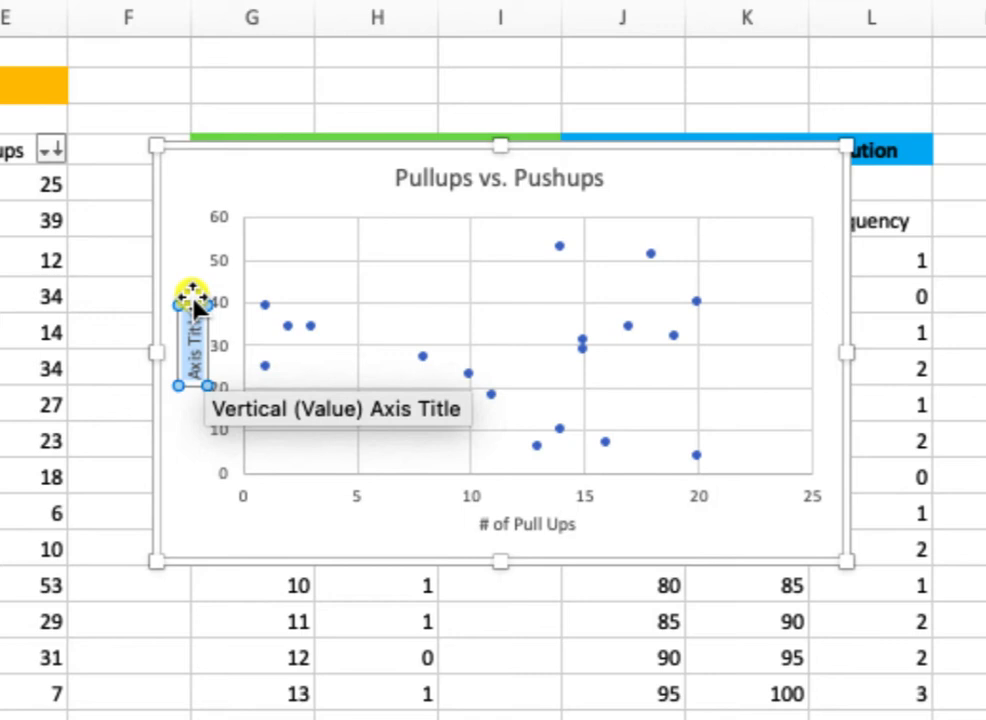
pyautogui.write('# of P')
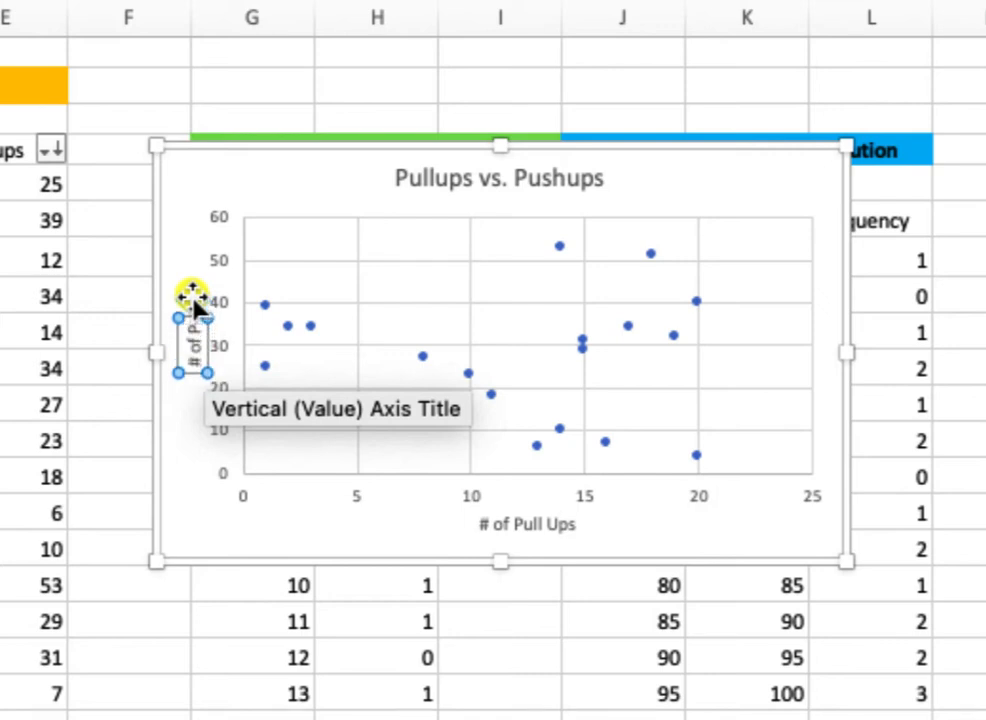
pyautogui.write('us')
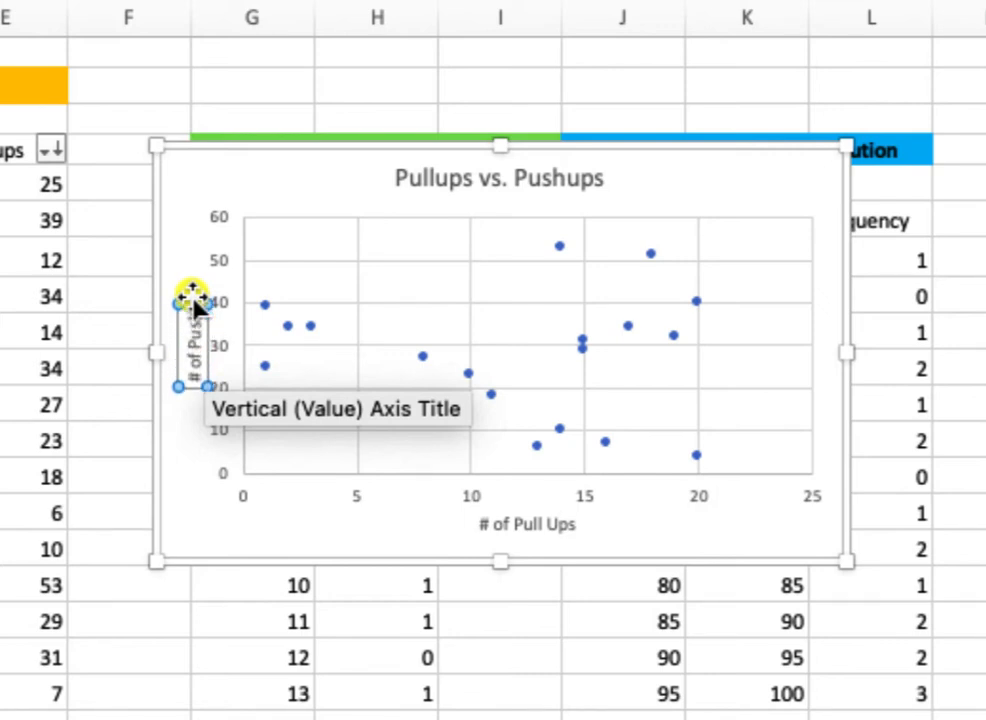
pyautogui.write('h')
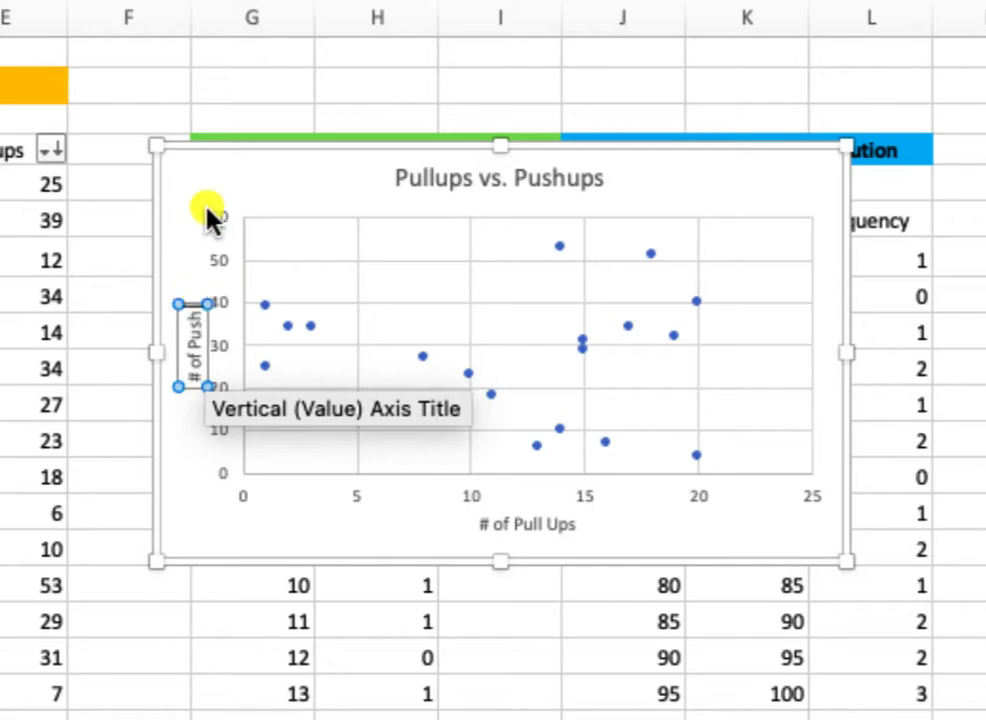
pyautogui.write(' Ups')
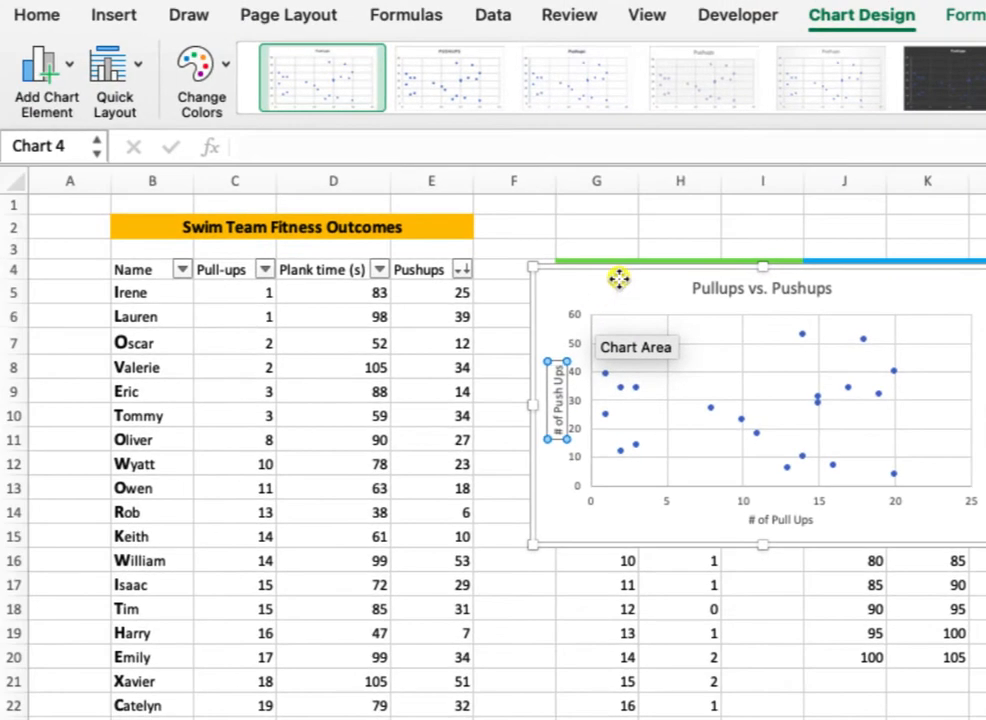
# Add a linear trendline to the Pullups vs. Pushups scatter chart.
pyautogui.click(618, 279)
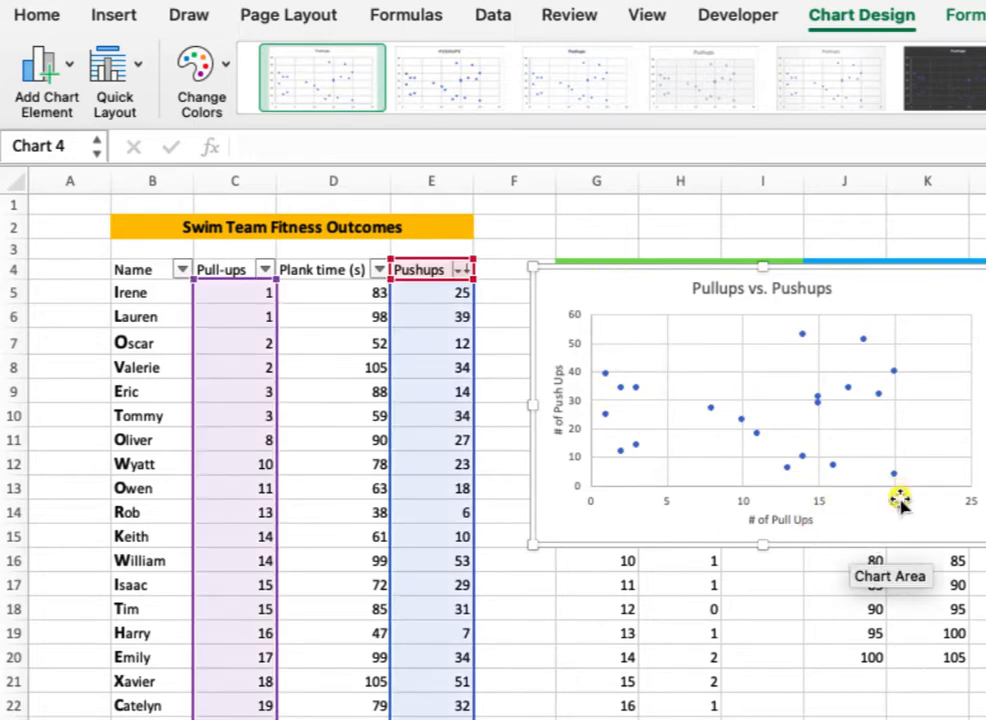
pyautogui.click(62, 68)
pyautogui.moveTo(107, 386)
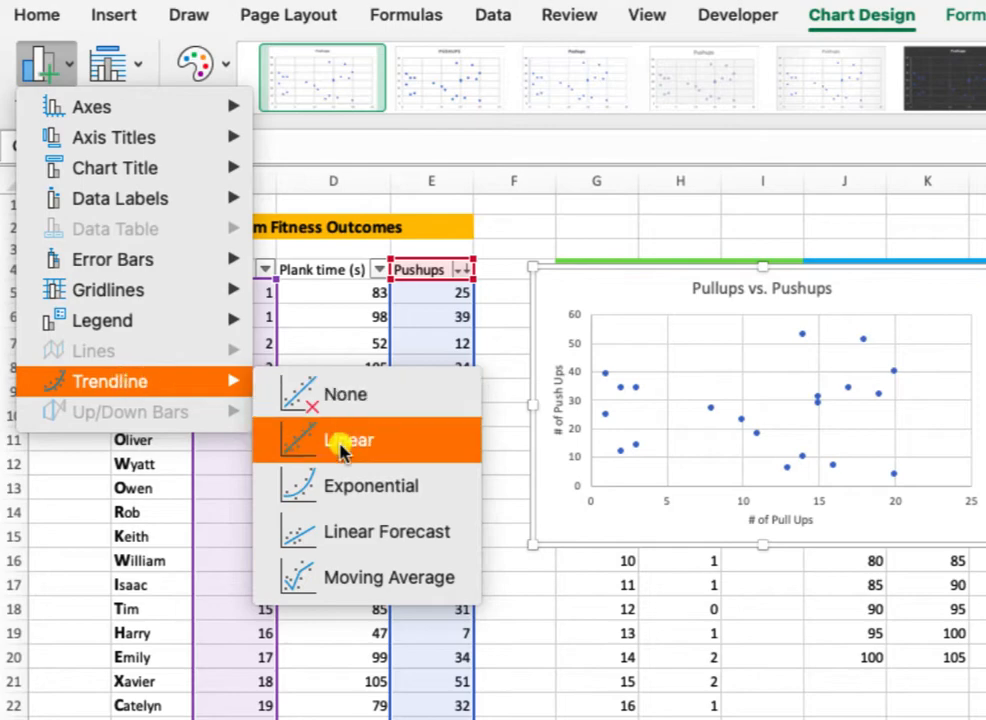
pyautogui.click(286, 433)
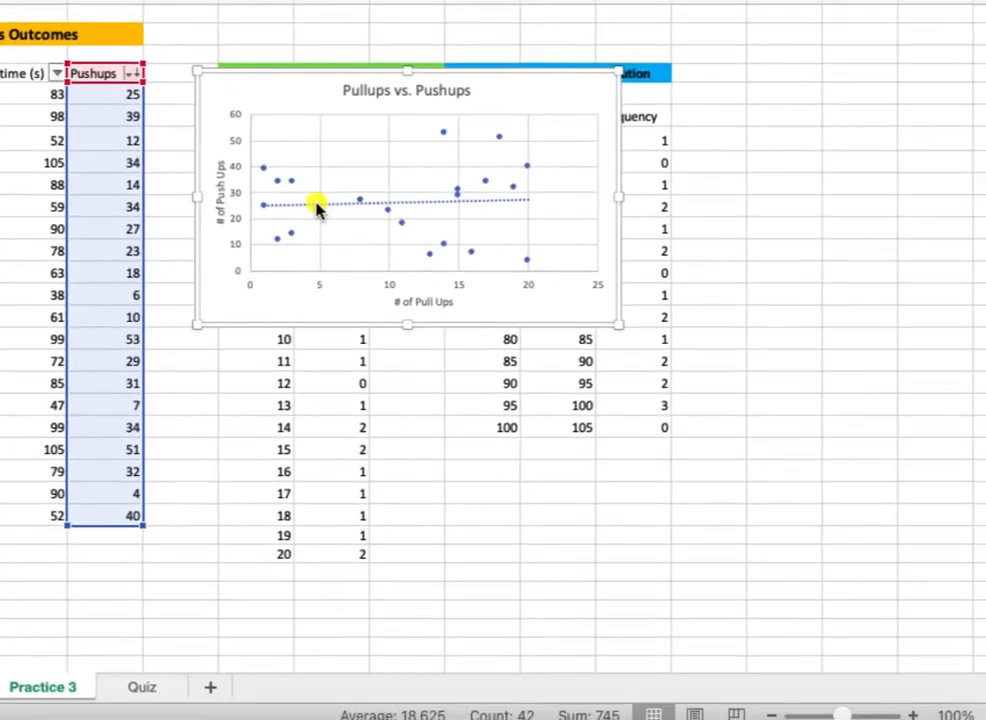
# Format the trendline in dark red with a line width of 2.5 pt.
pyautogui.doubleClick(664, 413)
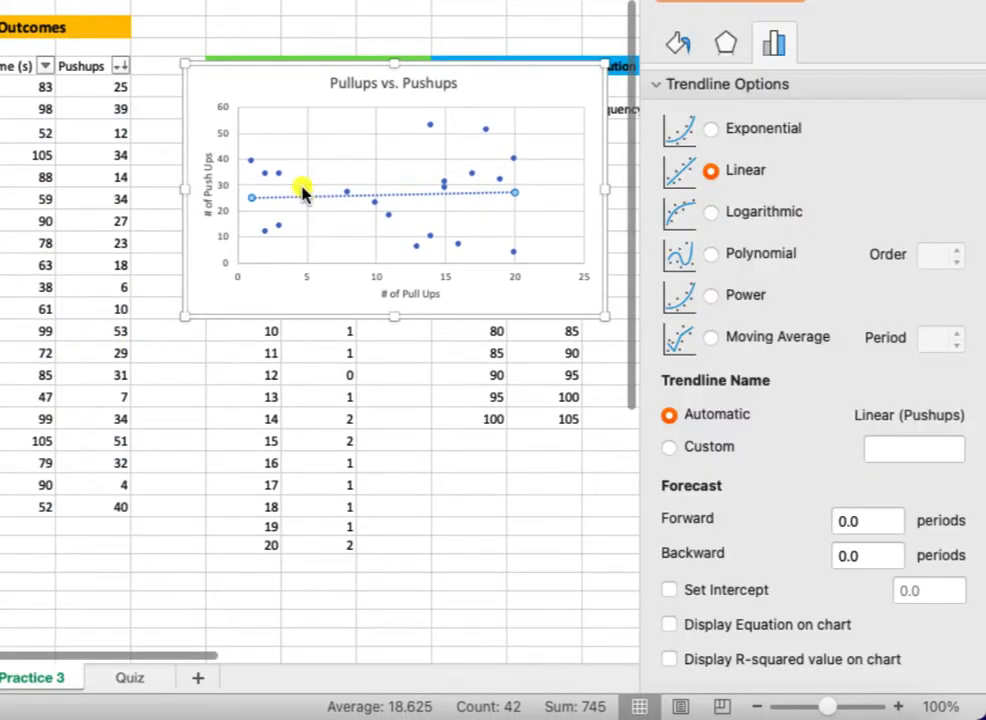
pyautogui.click(677, 50)
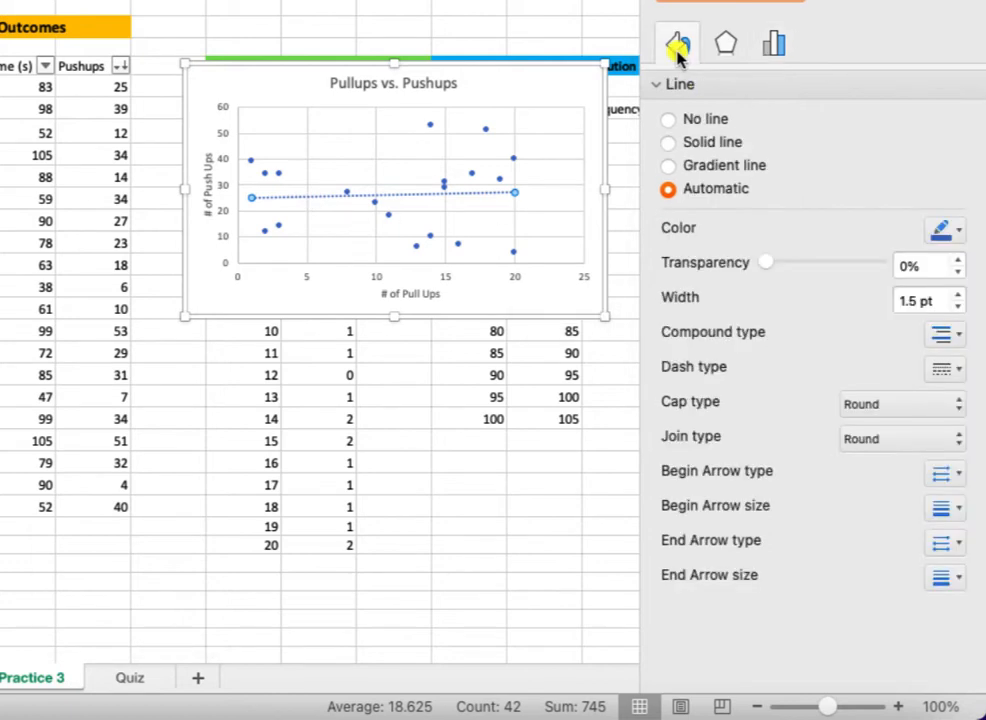
pyautogui.click(945, 230)
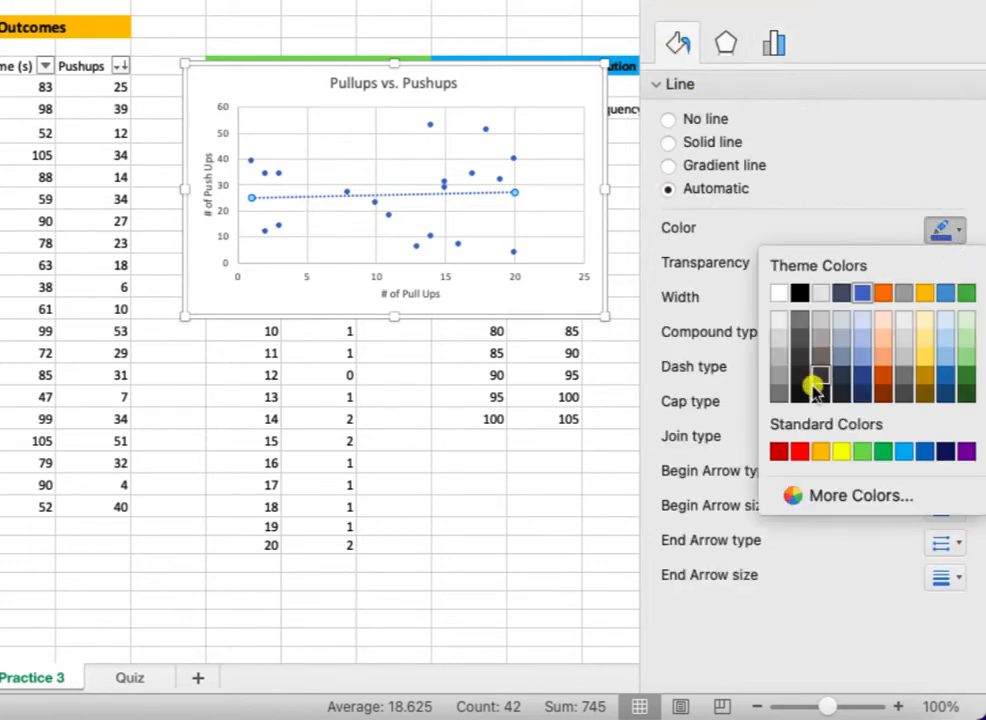
pyautogui.click(780, 451)
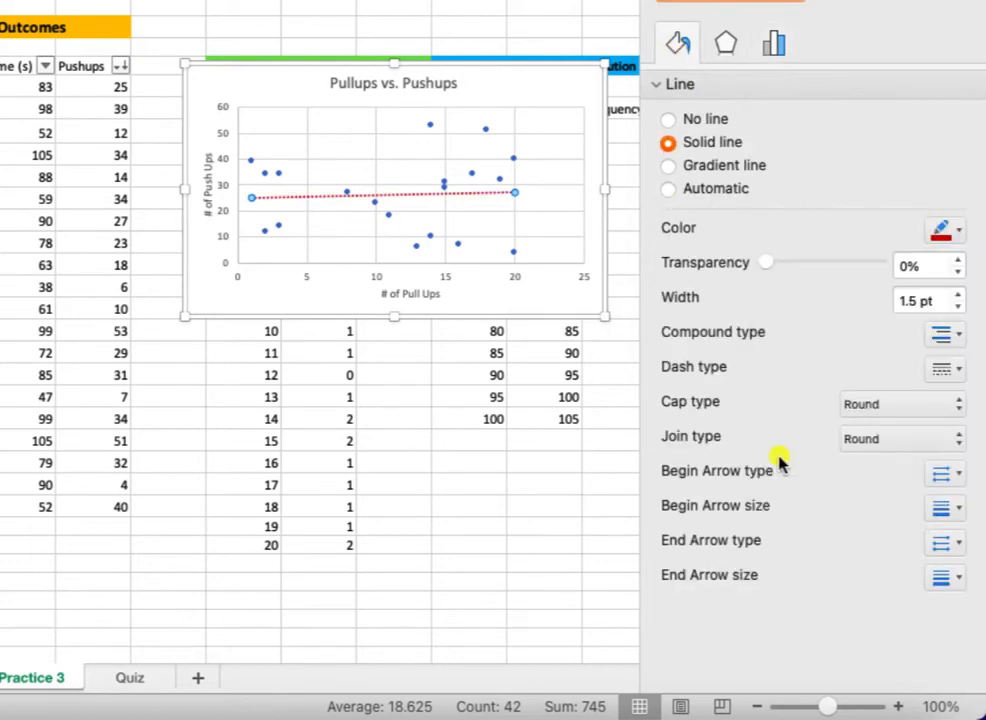
pyautogui.click(956, 293)
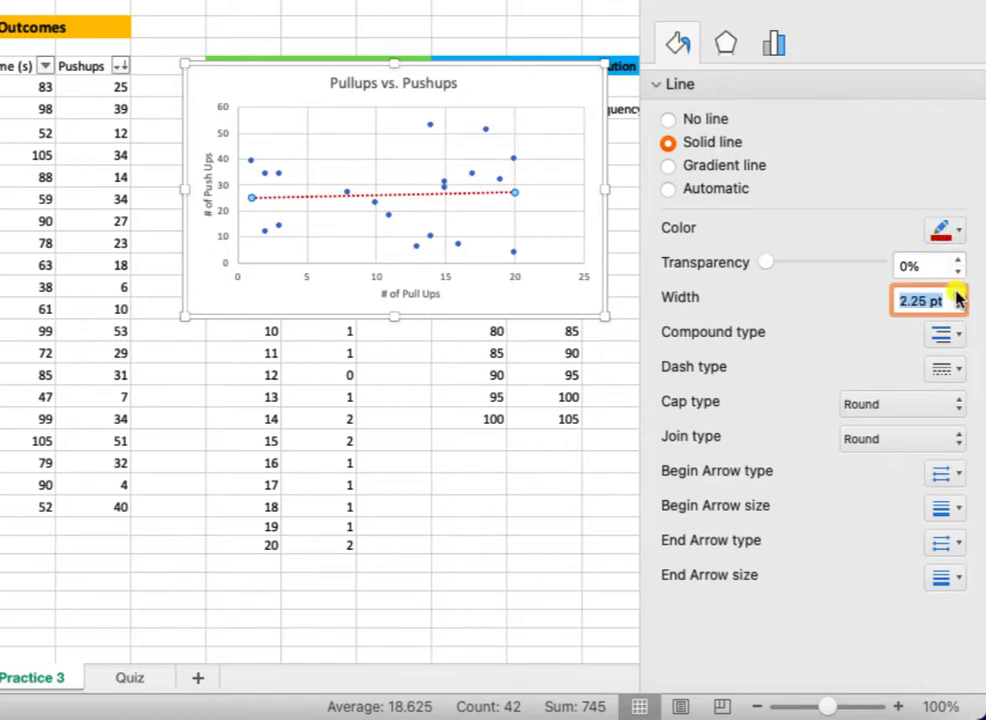
pyautogui.click(956, 293)
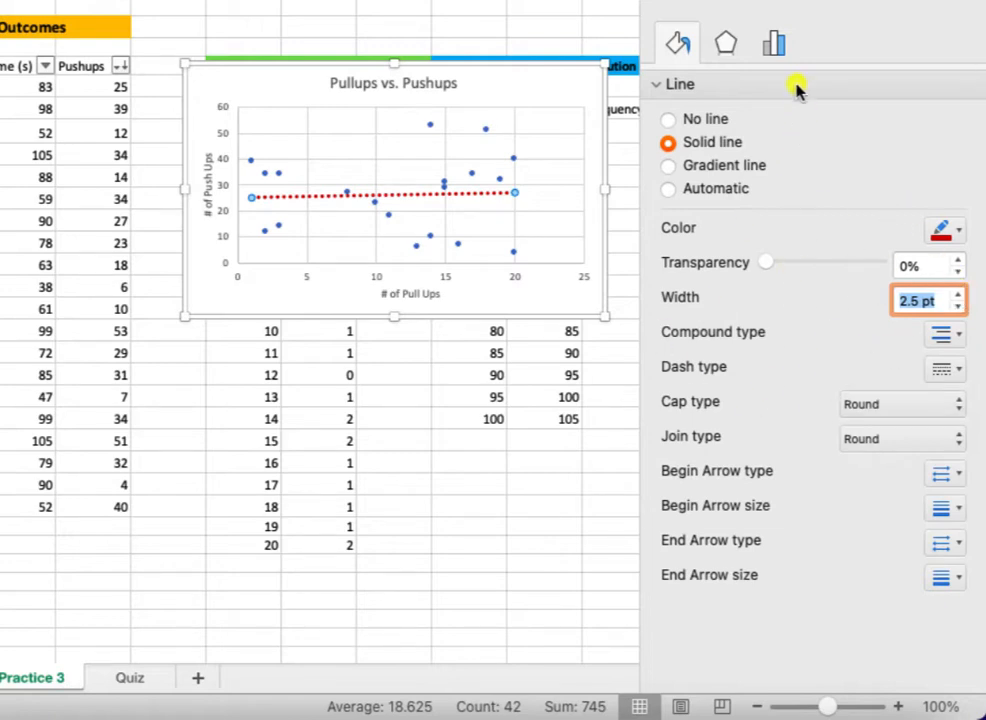
# Display the trendline's equation and R-squared value on the chart, and move their label above the plot area beside the chart title.
pyautogui.click(777, 48)
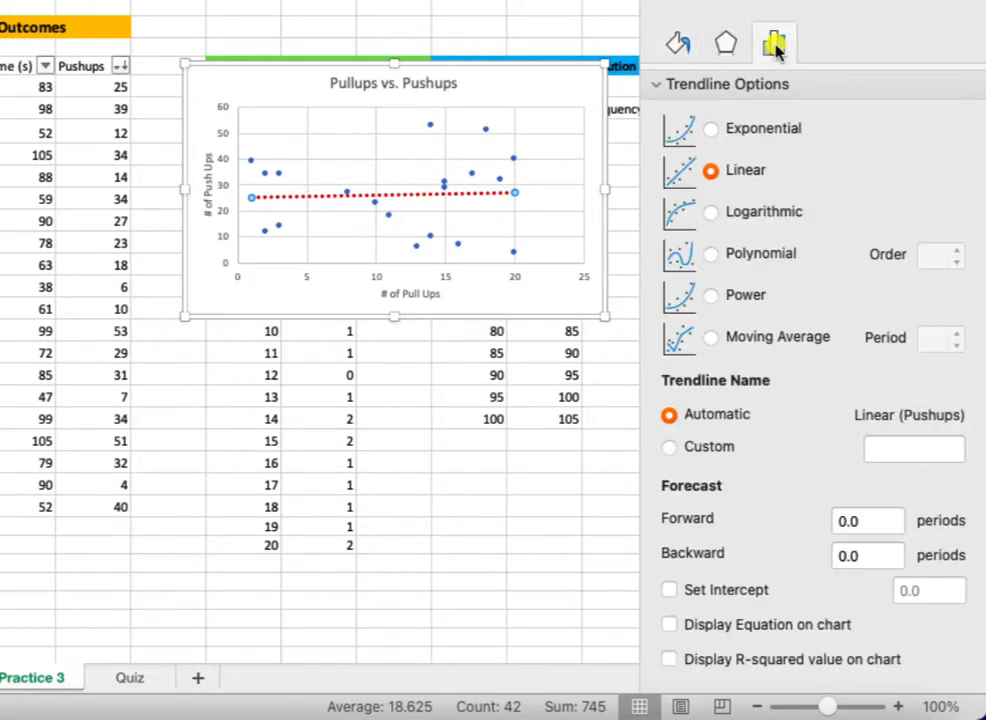
pyautogui.click(668, 625)
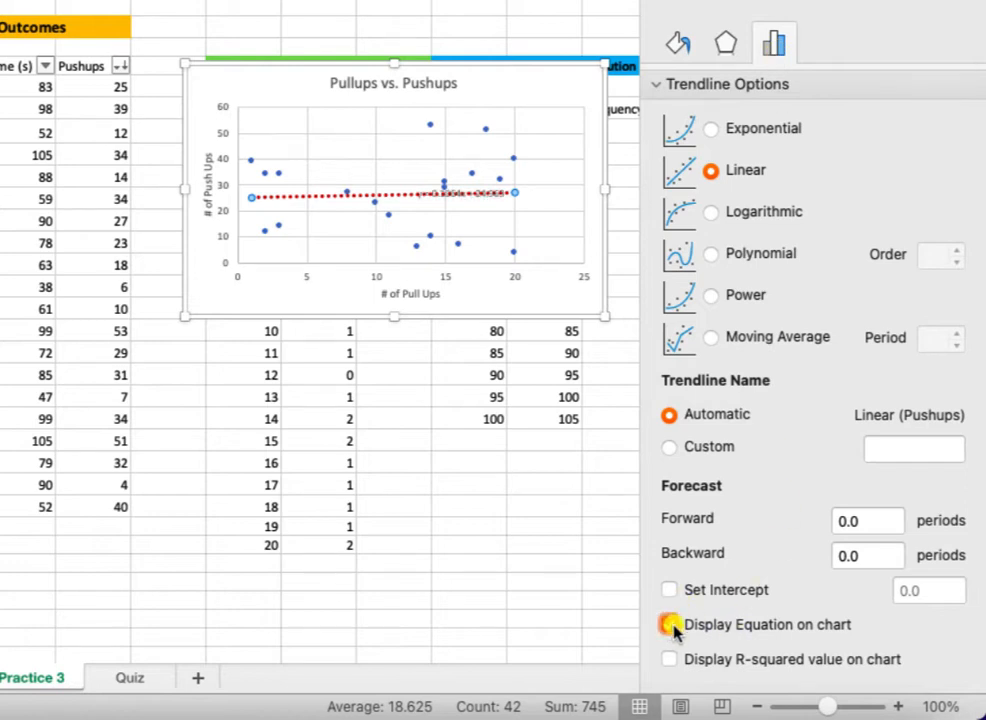
pyautogui.click(670, 660)
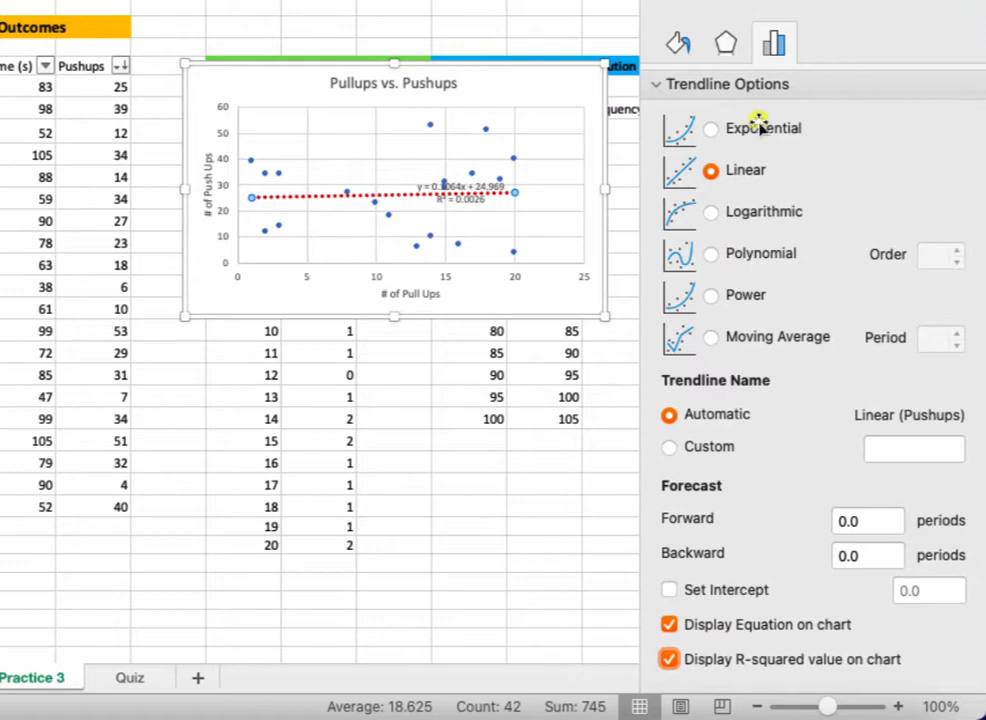
pyautogui.click(462, 198)
pyautogui.moveTo(462, 203); pyautogui.dragTo(540, 100)
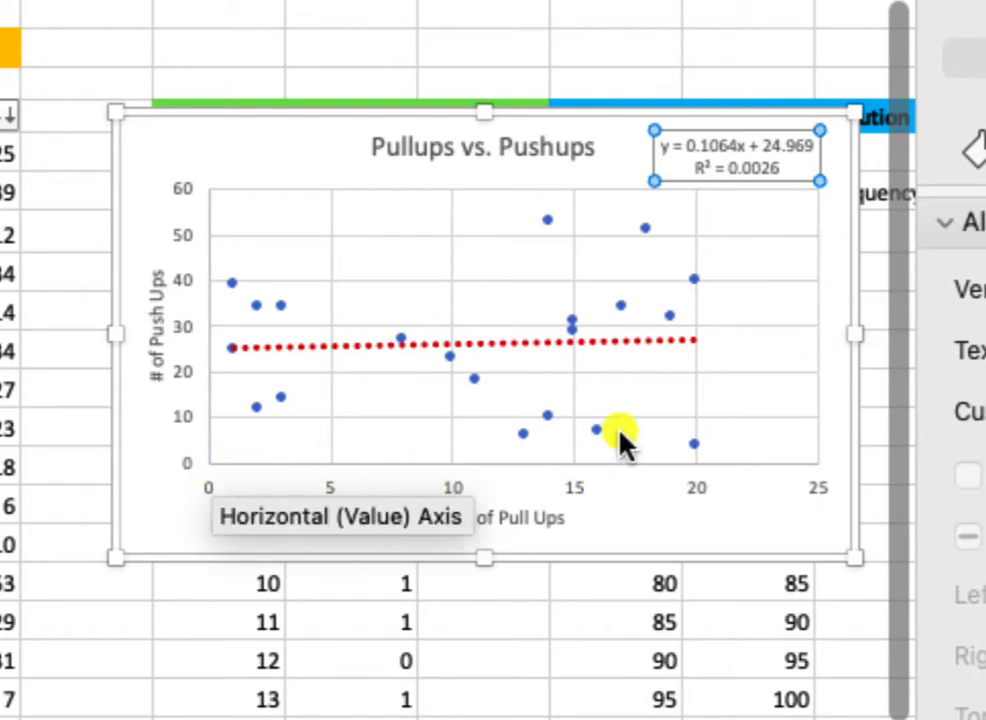
# Set the maximum bound of the chart's horizontal axis to 20.
pyautogui.moveTo(613, 313)
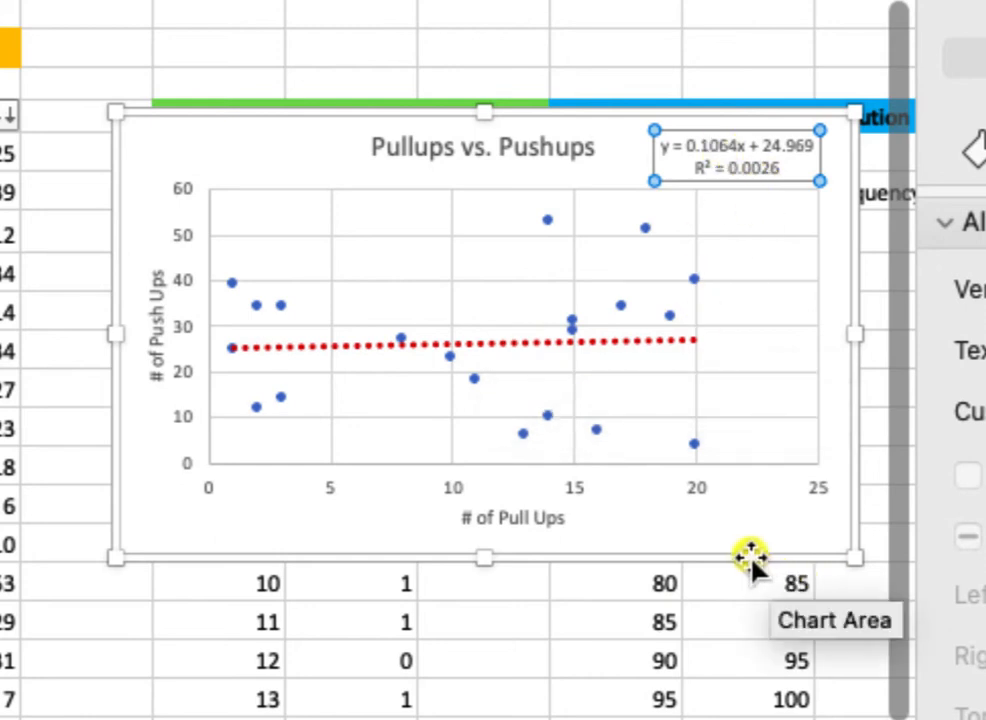
pyautogui.click(456, 488)
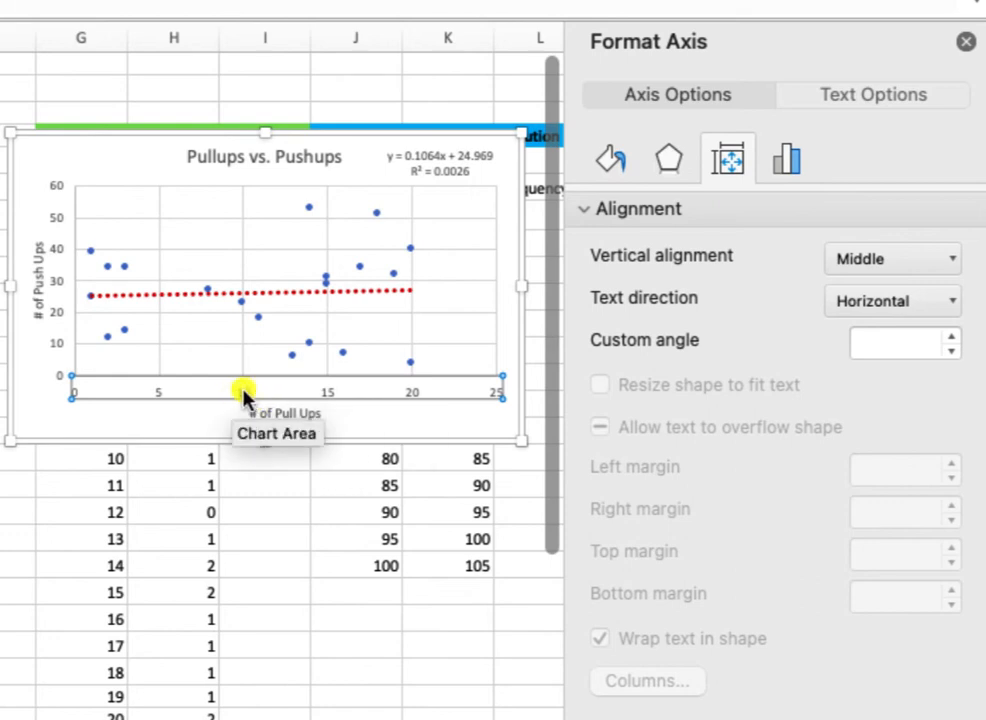
pyautogui.click(788, 162)
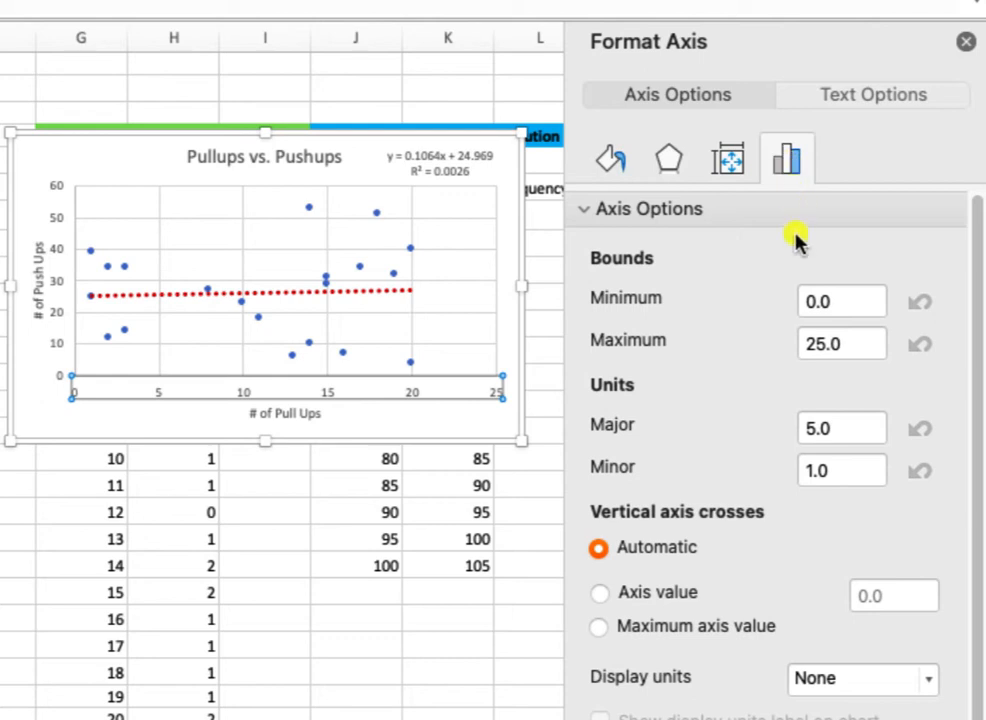
pyautogui.moveTo(836, 343); pyautogui.dragTo(778, 335)
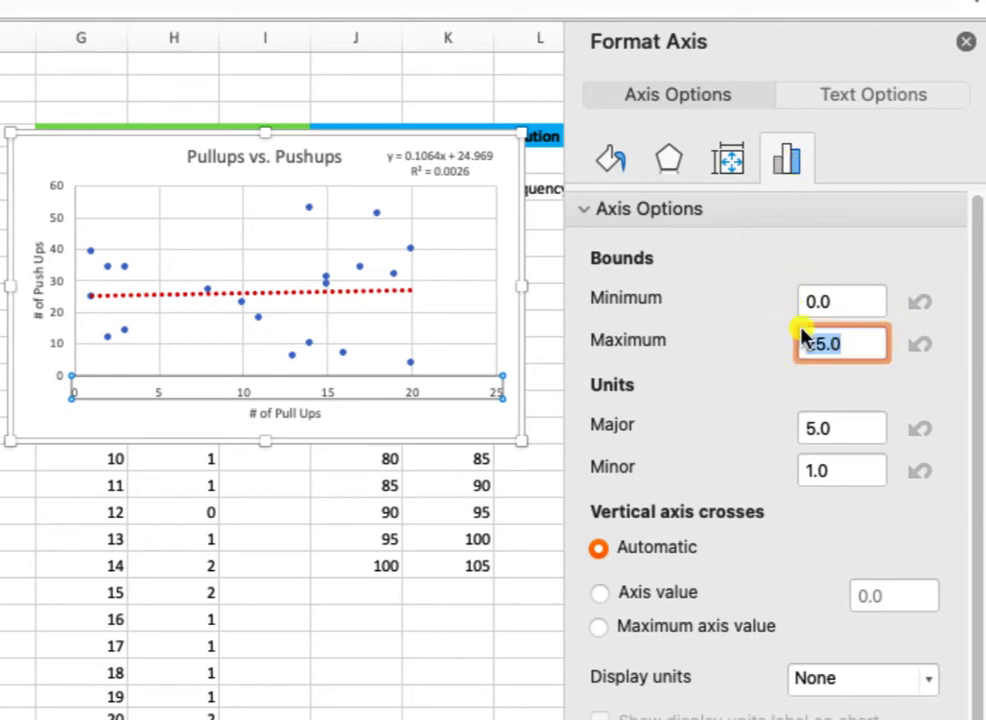
pyautogui.write('20')
pyautogui.press('Return')
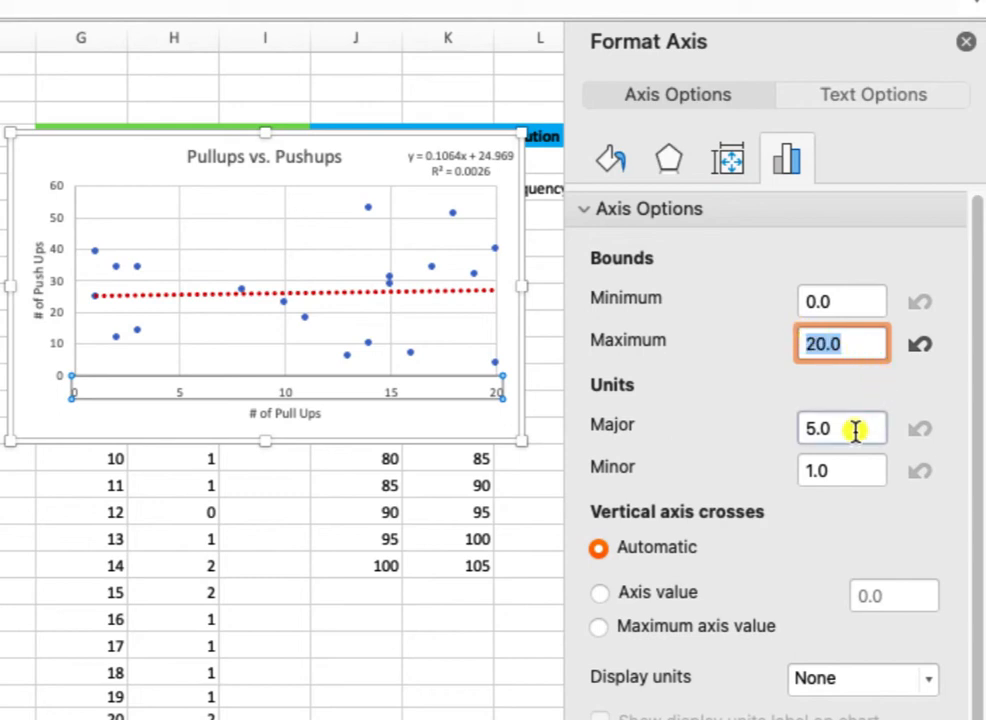
# Try a major unit of 2 on the horizontal axis and set it back to 5.
pyautogui.click(797, 432)
pyautogui.write('2')
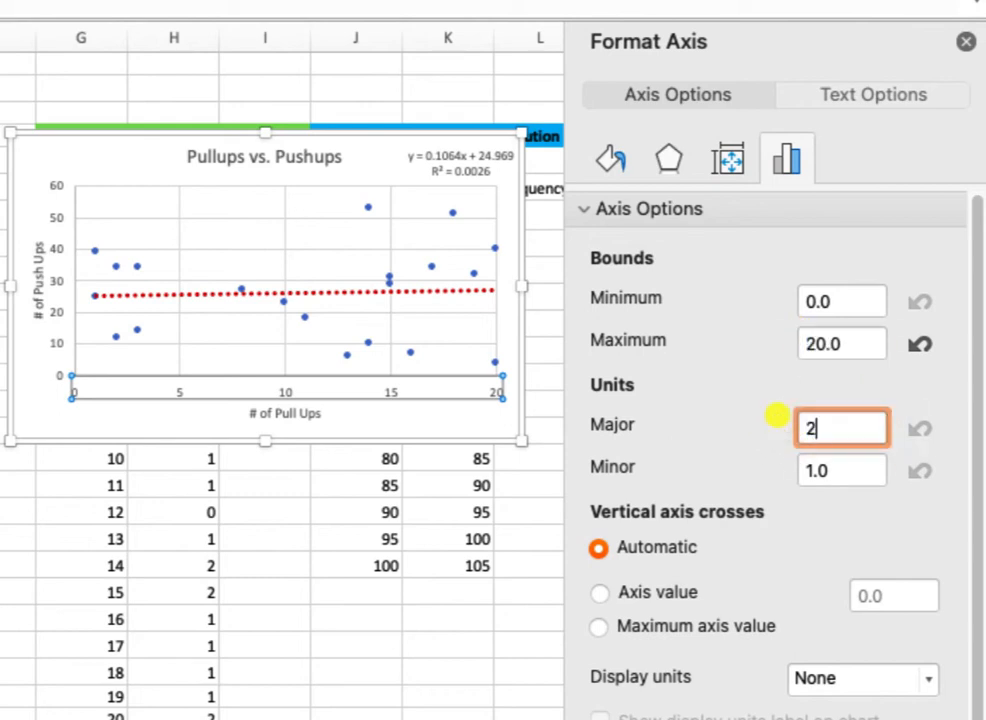
pyautogui.press('Return')
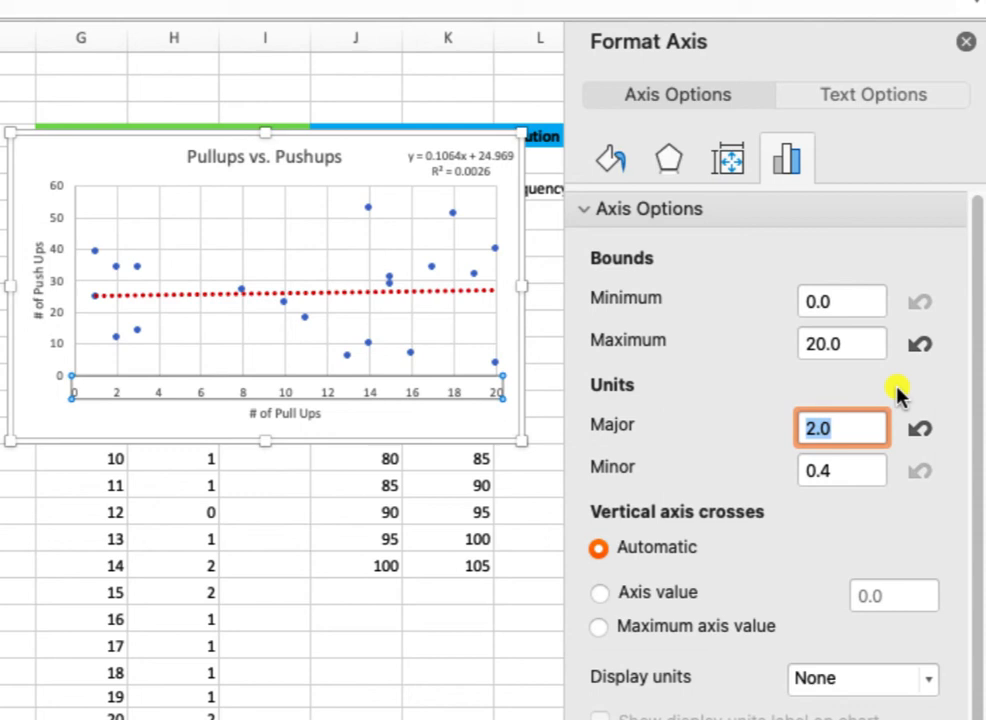
pyautogui.write('5')
pyautogui.press('Return')
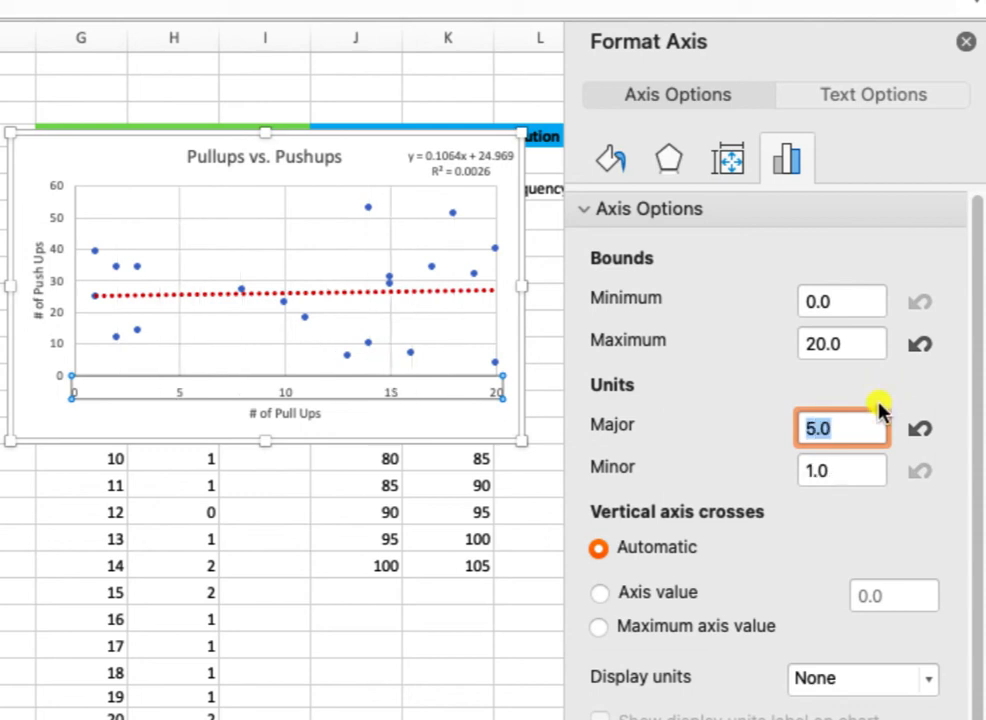
# Review the vertical axis's bounds and units, and deselect the chart.
pyautogui.click(60, 251)
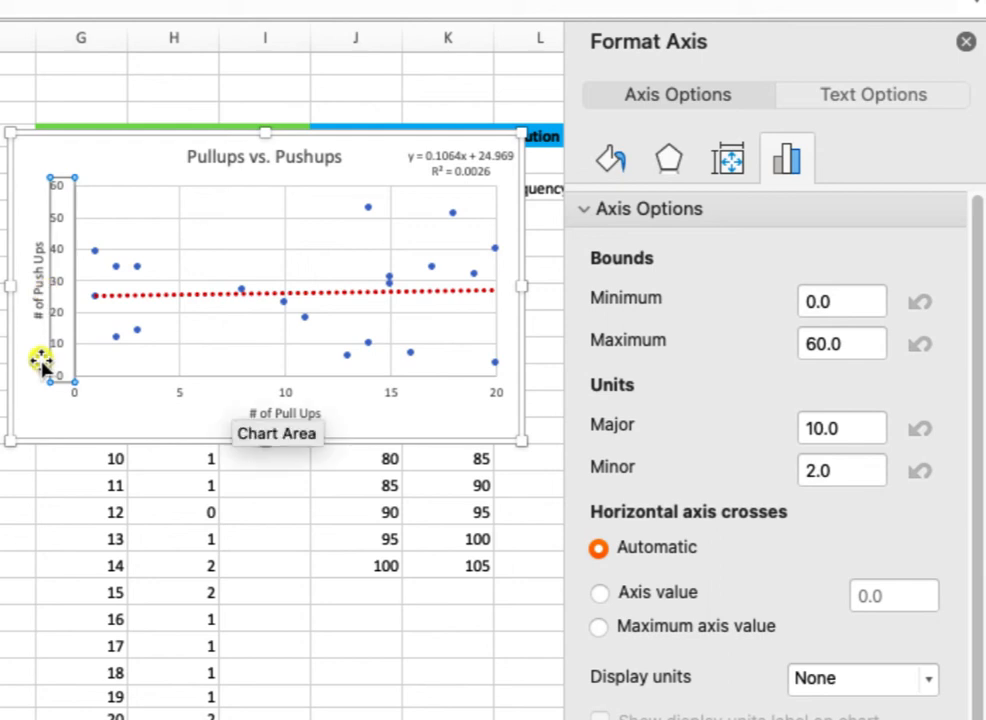
pyautogui.click(131, 424)
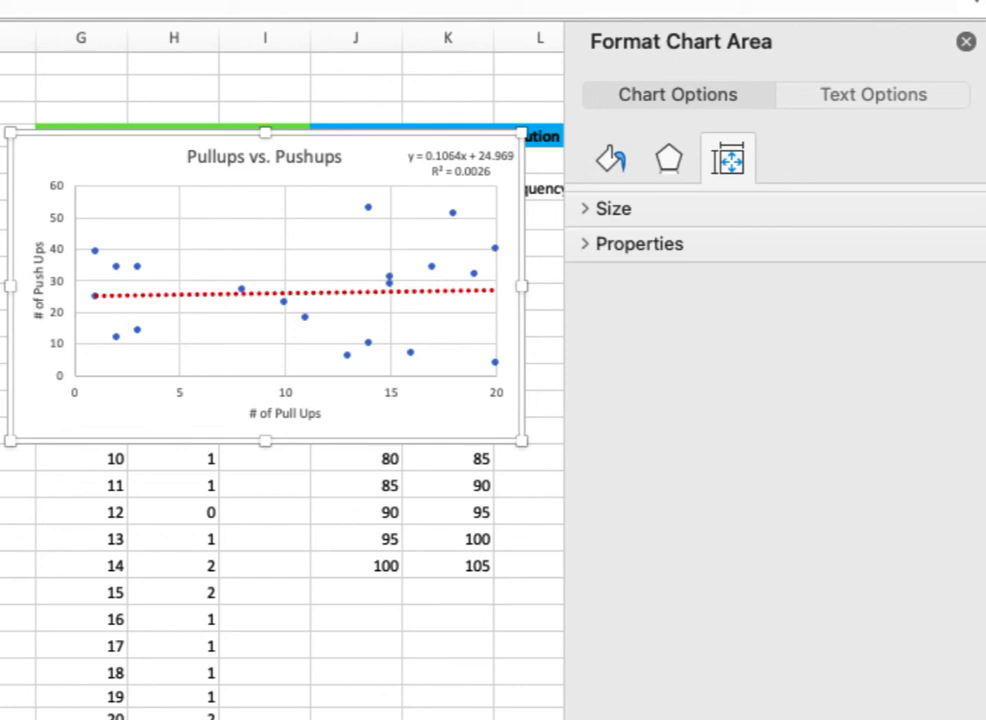
pyautogui.click(536, 190)
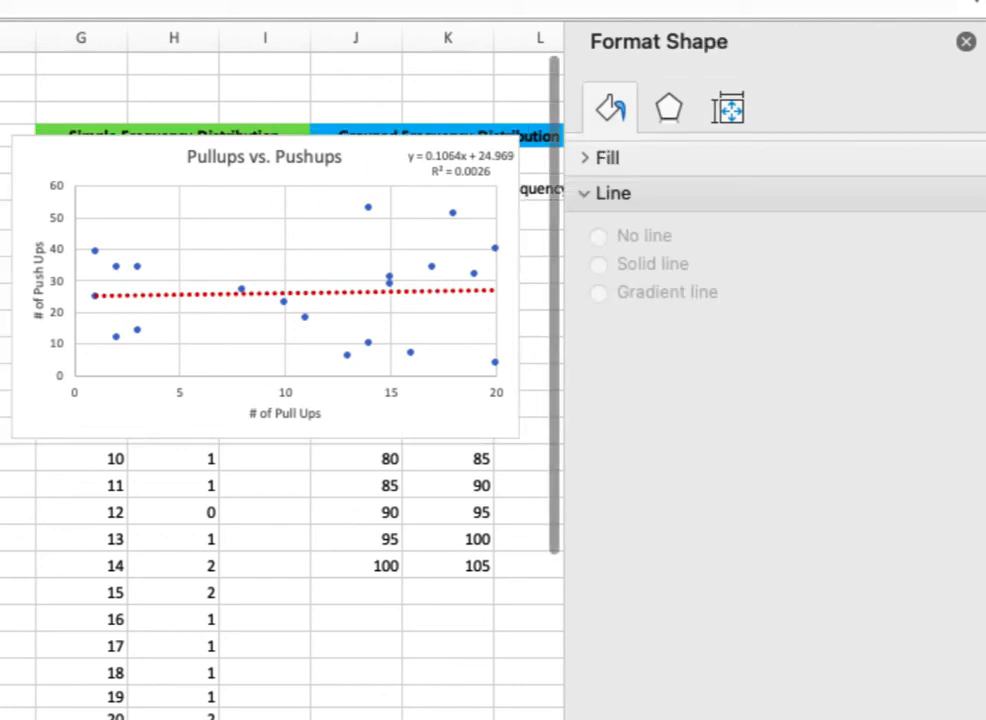